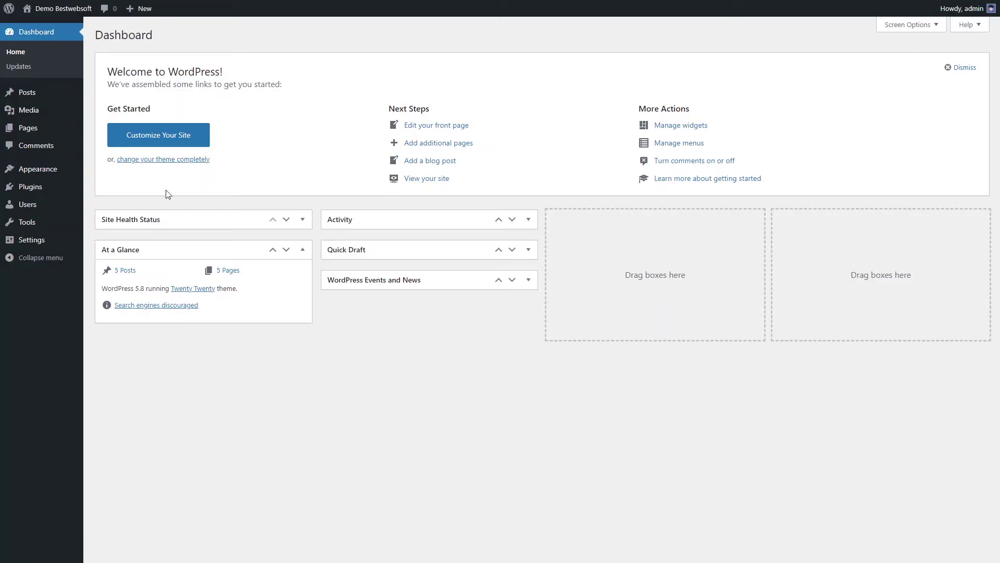
Step: Search the plugin directory for "like and share by bestwebsoft", and install and activate BestWebSoft's Like & Share
{"action": "left_click", "coordinate": [116, 211]}
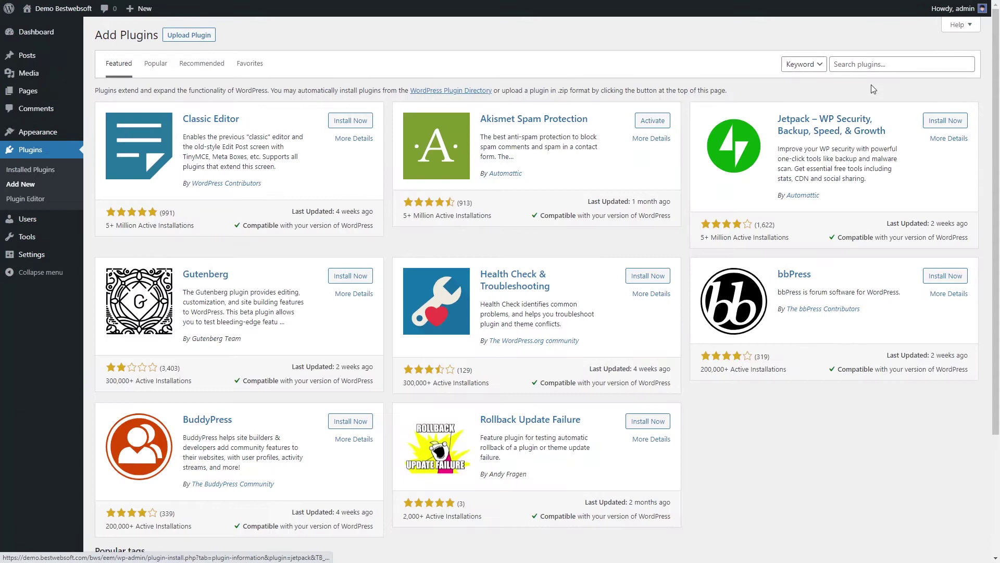
{"action": "left_click", "coordinate": [870, 62]}
{"action": "type", "text": "like and share by bestwebsoft"}
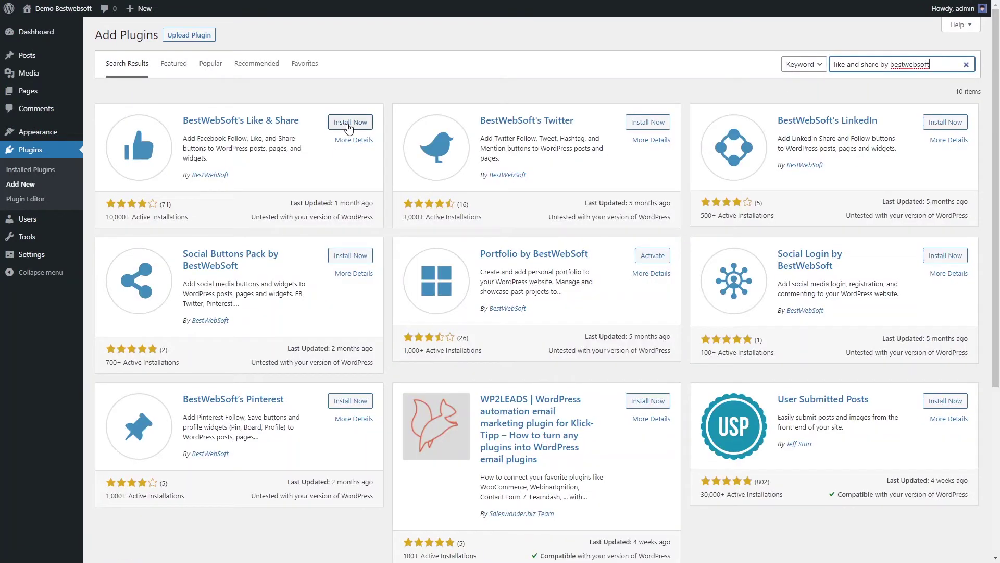
{"action": "left_click", "coordinate": [349, 124]}
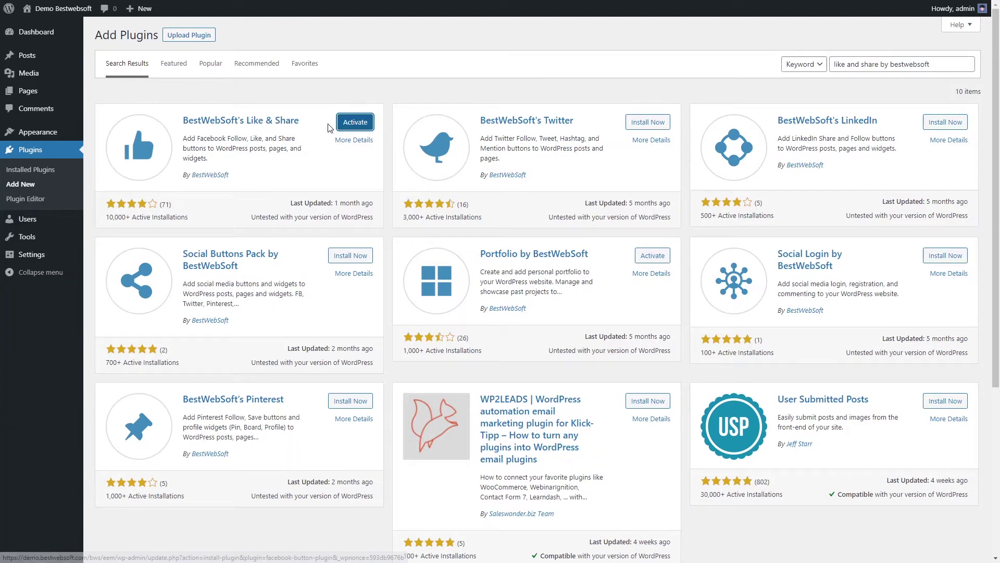
{"action": "left_click", "coordinate": [354, 123]}
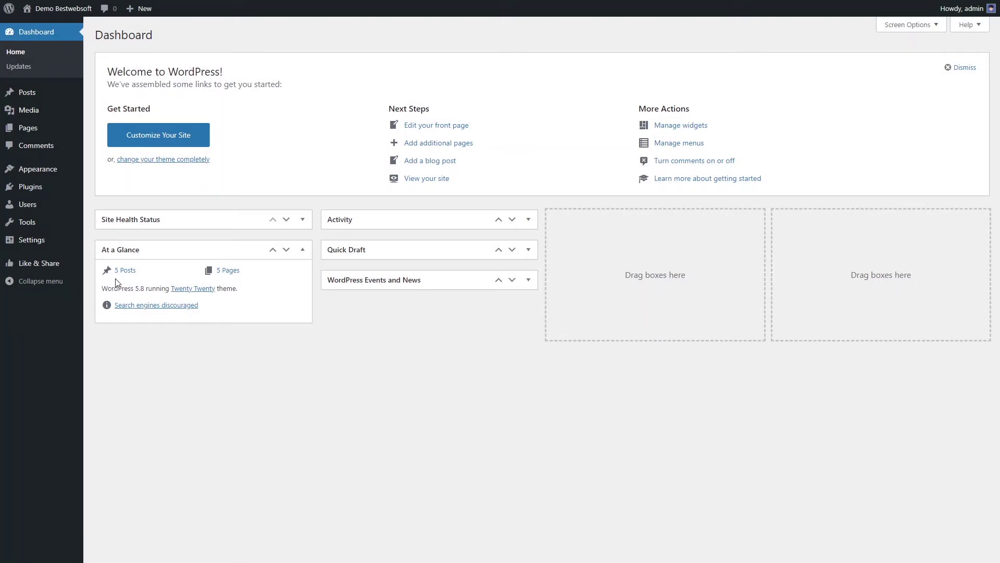
Step: Open the Like & Share plugin's settings and go to the App ID field
{"action": "mouse_move", "coordinate": [65, 270]}
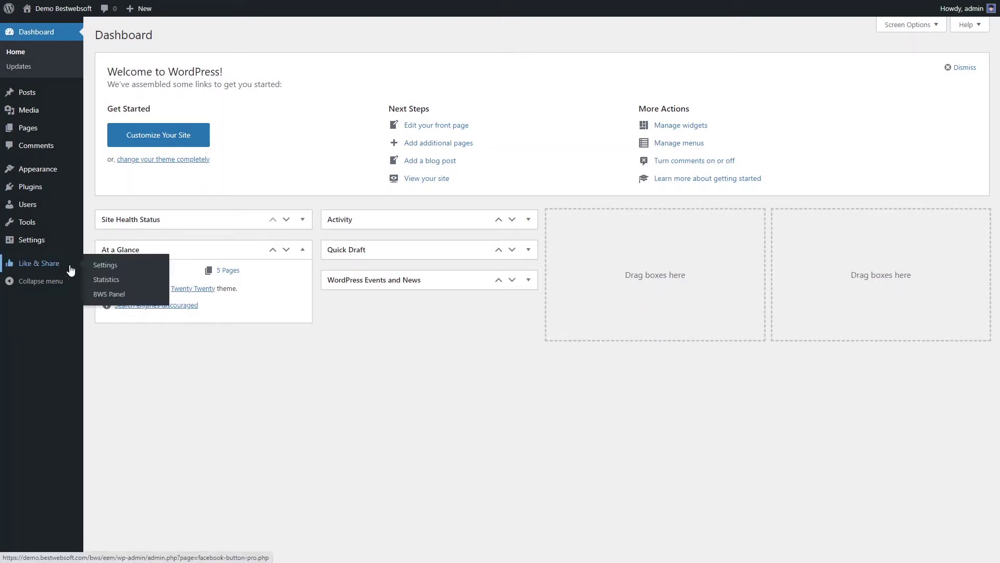
{"action": "left_click", "coordinate": [99, 265]}
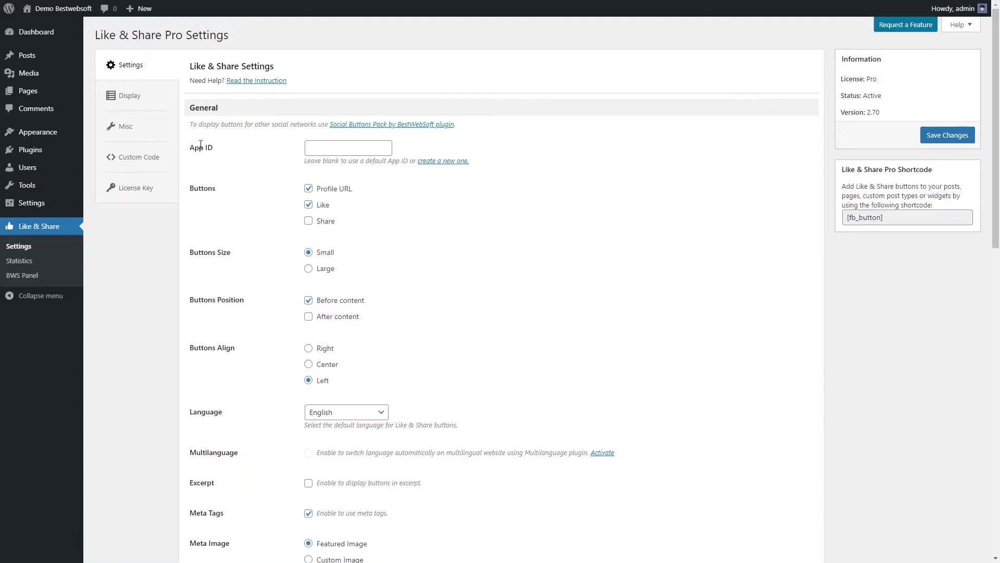
{"action": "left_click", "coordinate": [314, 146]}
Step: Try displaying the Profile URL button alone and the Like button alone in the Like & Share settings
{"action": "left_click", "coordinate": [308, 205]}
{"action": "left_click", "coordinate": [308, 205]}
{"action": "left_click", "coordinate": [309, 188]}
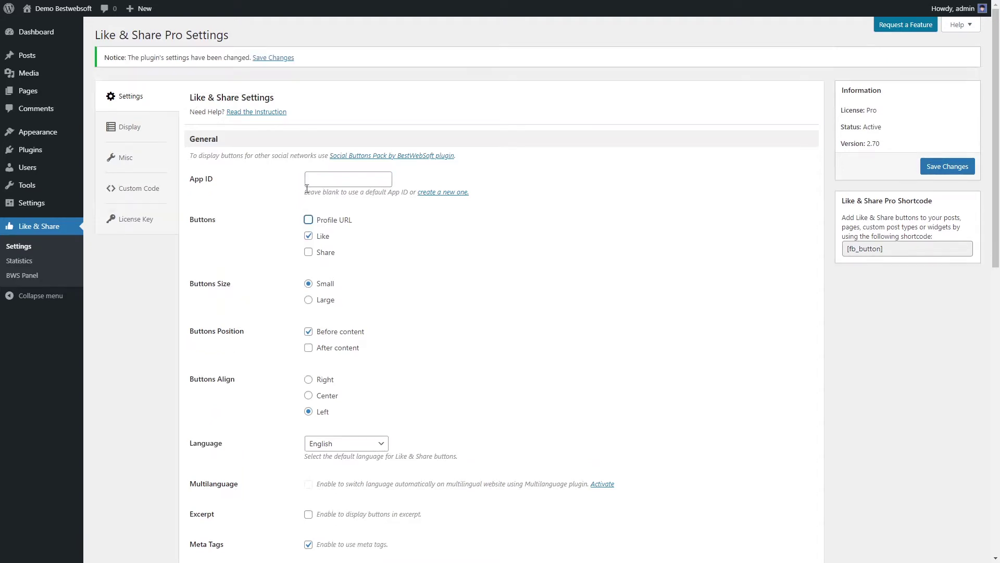
{"action": "left_click", "coordinate": [309, 236]}
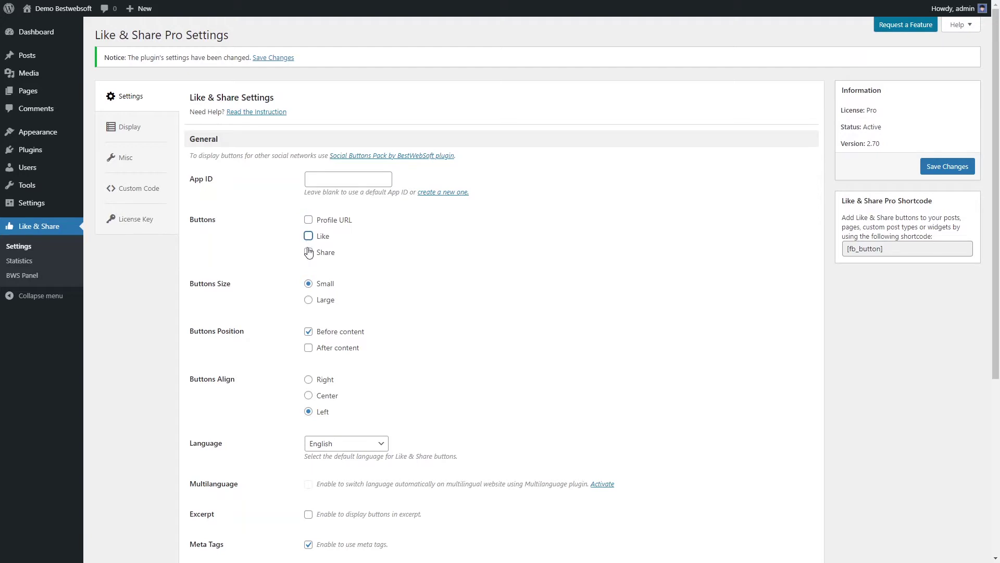
{"action": "left_click", "coordinate": [308, 253]}
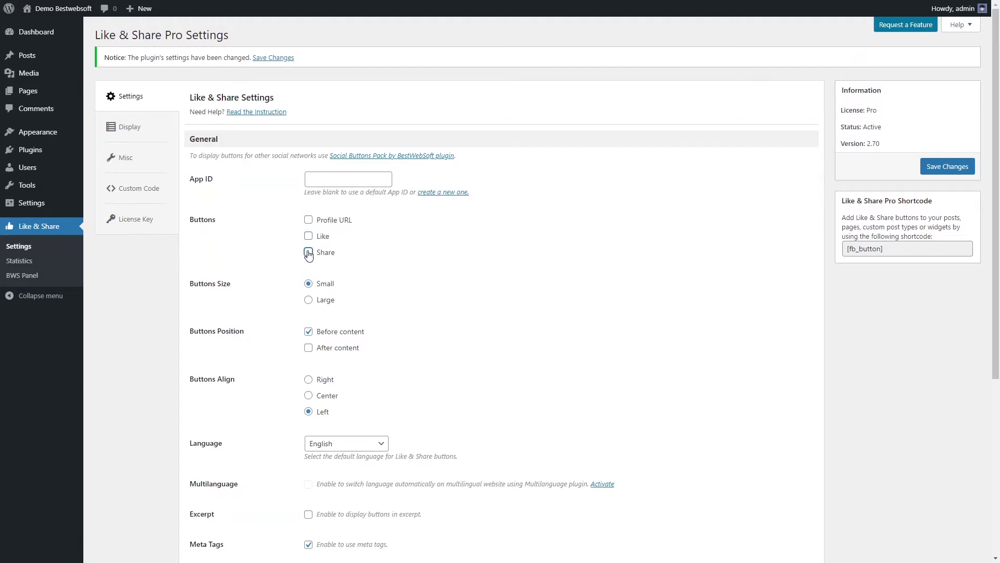
{"action": "left_click", "coordinate": [309, 220]}
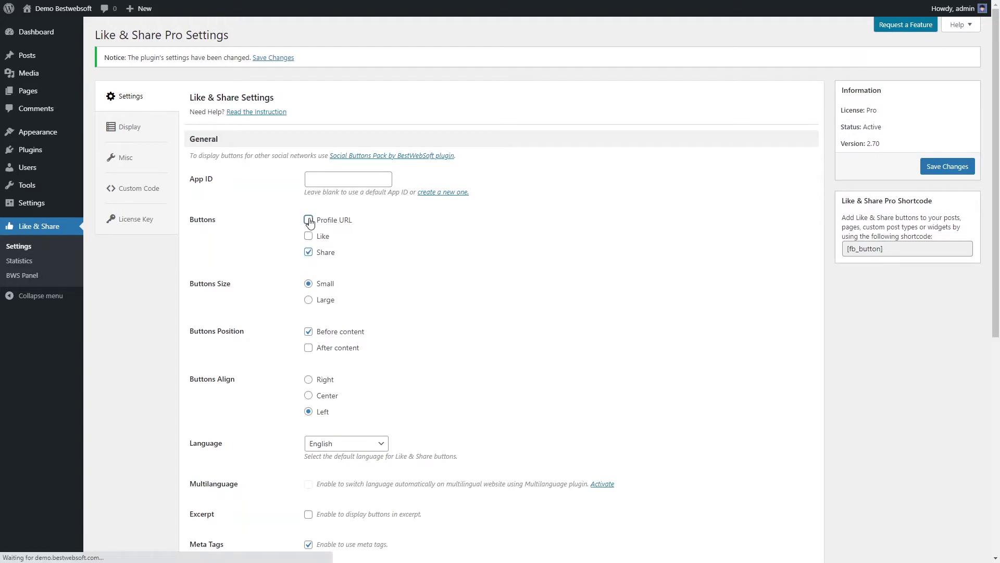
{"action": "left_click", "coordinate": [310, 252]}
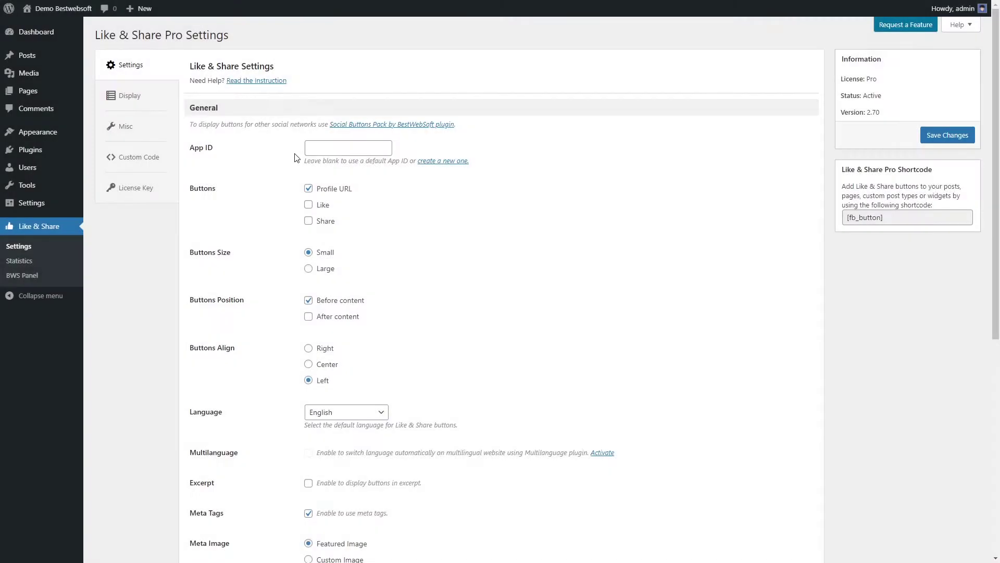
{"action": "left_click", "coordinate": [308, 189]}
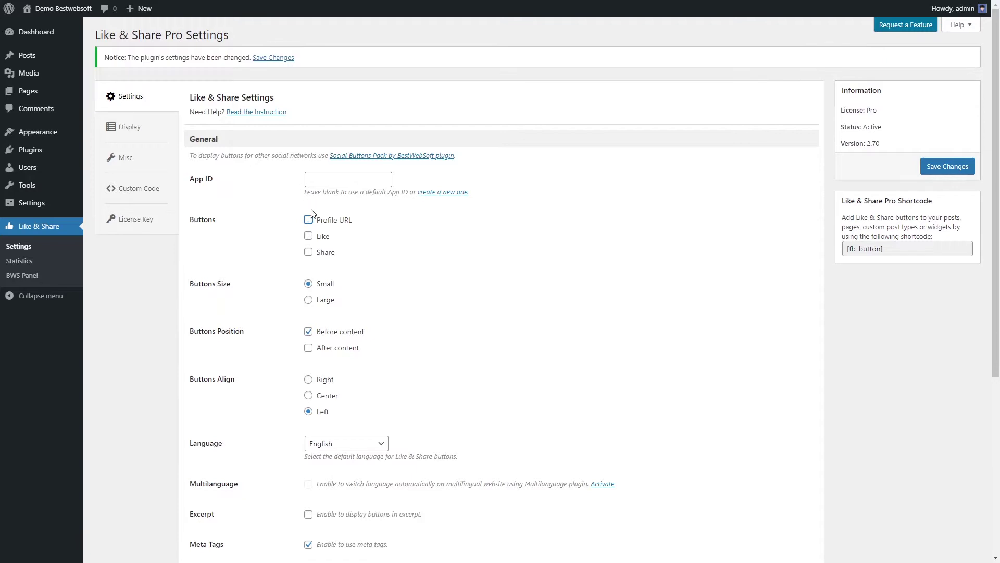
{"action": "left_click", "coordinate": [308, 237]}
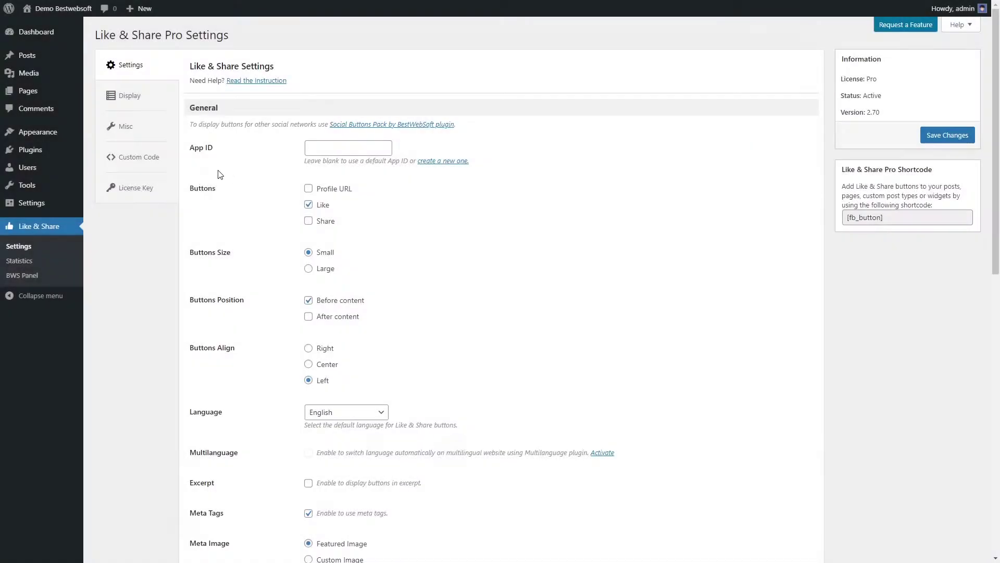
Step: Enable all three button types: Profile URL, Like and Share
{"action": "left_click", "coordinate": [309, 220]}
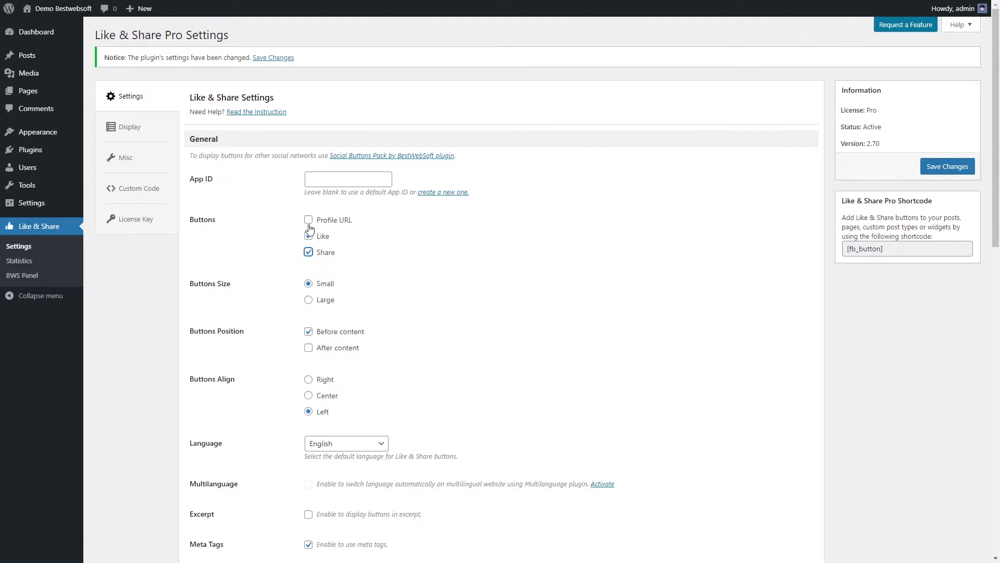
{"action": "left_click", "coordinate": [310, 237]}
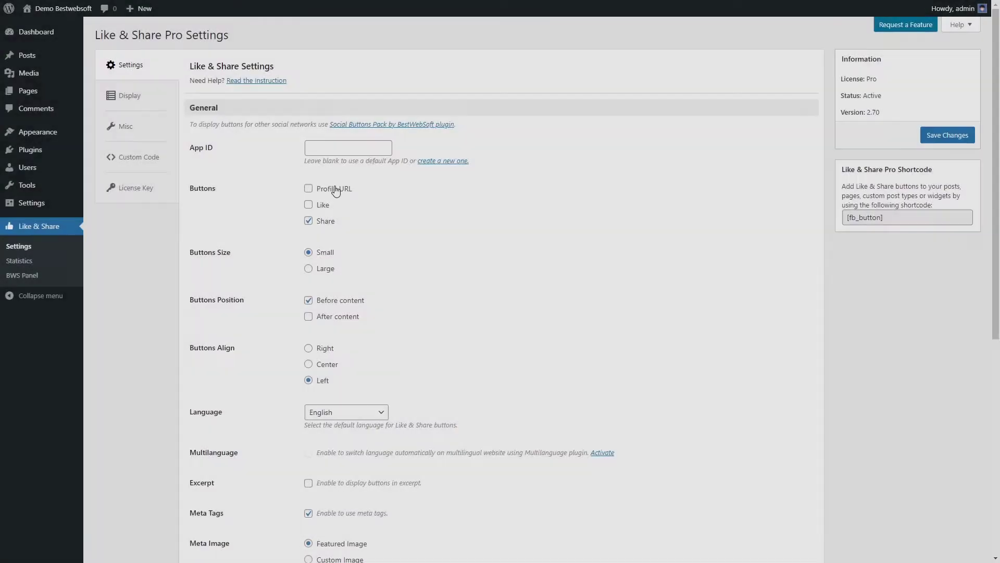
{"action": "left_click", "coordinate": [309, 189]}
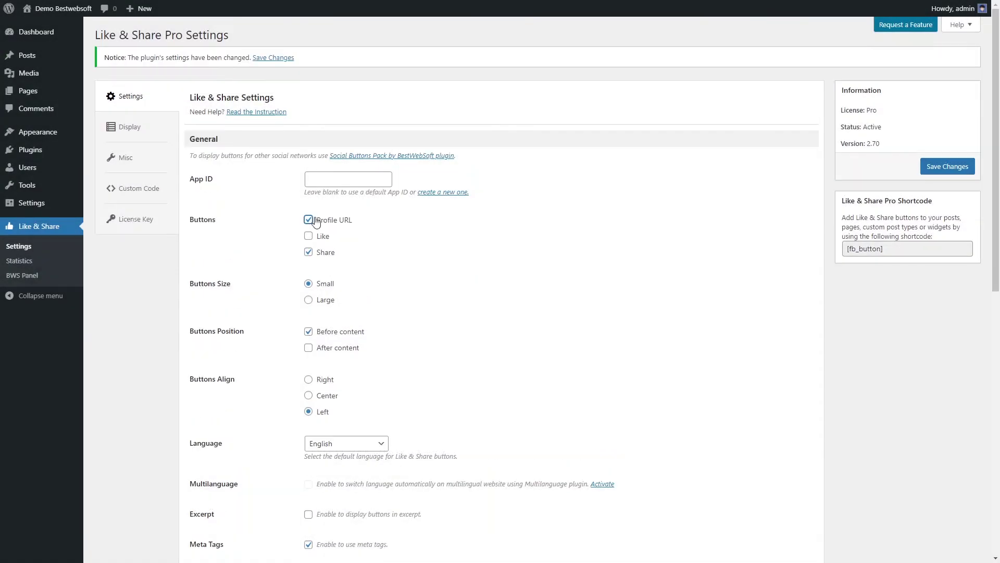
{"action": "left_click", "coordinate": [308, 236]}
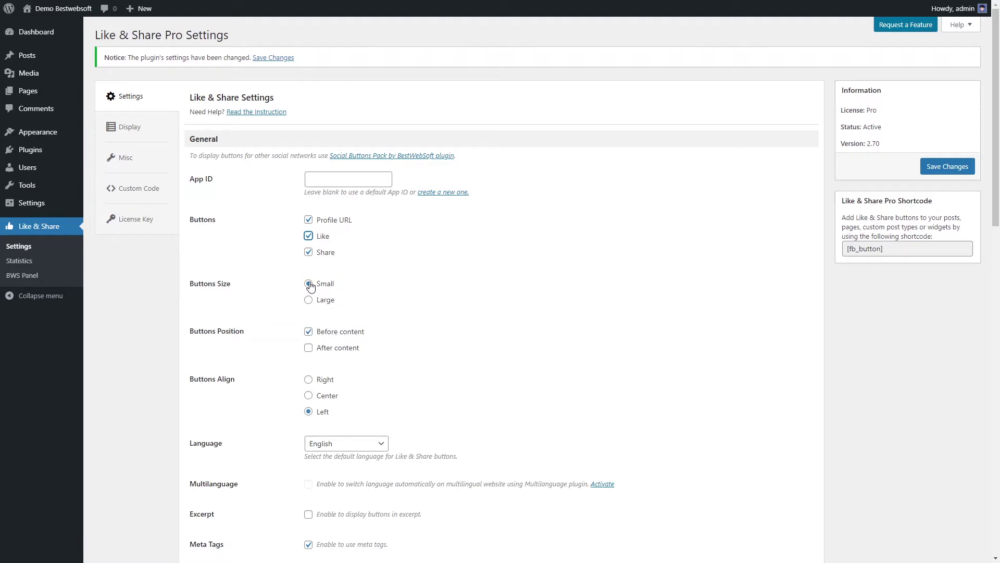
Step: Compare the Small and Large button sizes and set the buttons size to Large
{"action": "left_click", "coordinate": [309, 300]}
{"action": "left_click", "coordinate": [307, 284]}
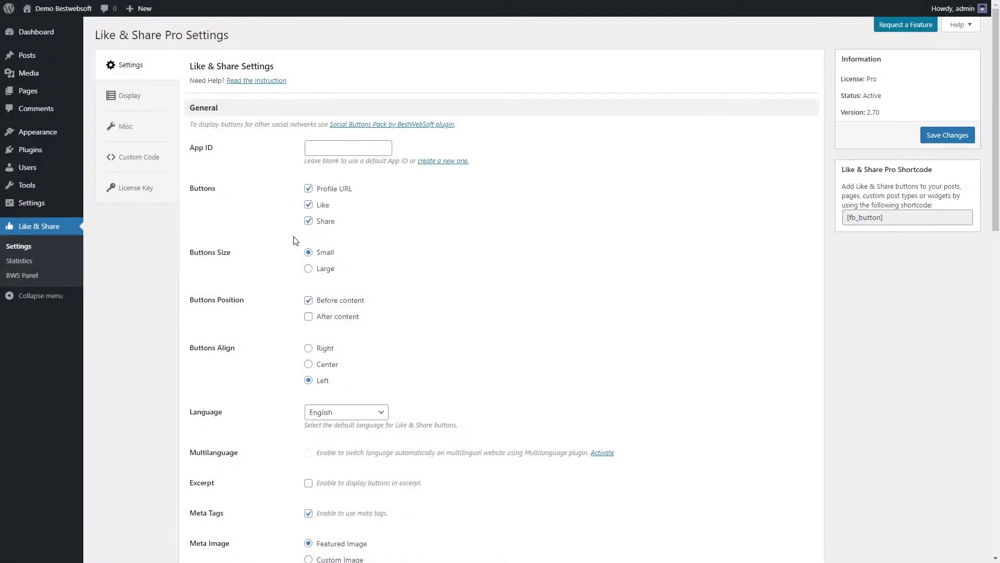
{"action": "left_click", "coordinate": [313, 272]}
Step: Set the buttons position to After content only and check their placement on the Contact page
{"action": "left_click", "coordinate": [307, 303]}
{"action": "left_click", "coordinate": [309, 301]}
{"action": "left_click", "coordinate": [308, 349]}
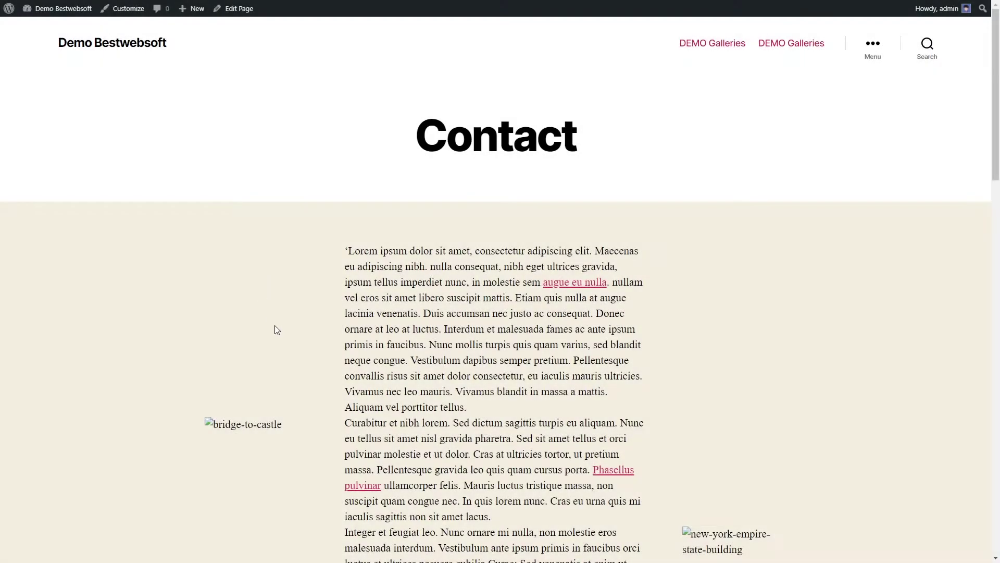
{"action": "scroll", "coordinate": [277, 324], "scroll_direction": "down", "scroll_amount": 4}
{"action": "scroll", "coordinate": [276, 329], "scroll_direction": "down", "scroll_amount": 2}
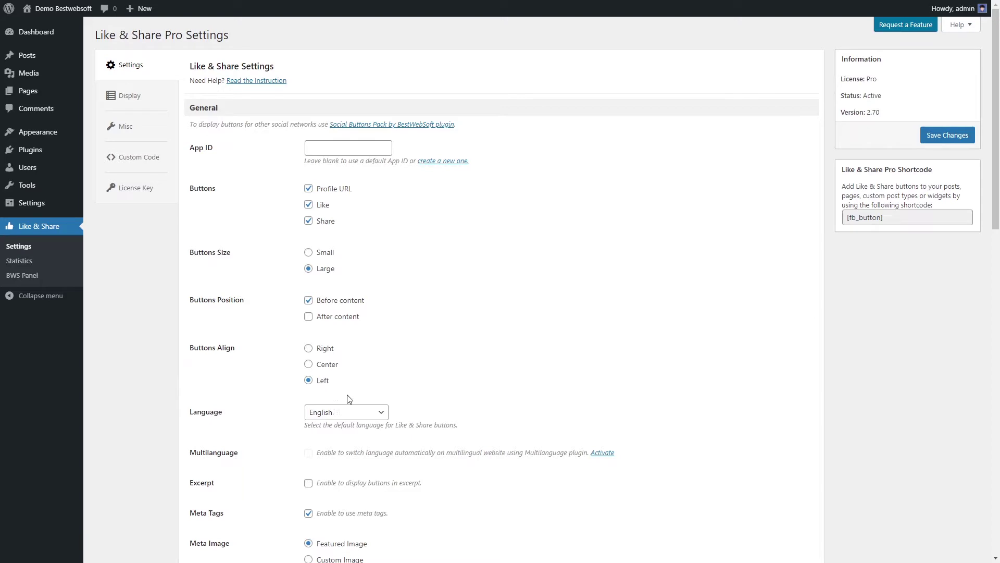
Step: Try the Right and Center button alignments and return the alignment to Left
{"action": "left_click", "coordinate": [308, 349]}
{"action": "left_click", "coordinate": [317, 371]}
{"action": "left_click", "coordinate": [313, 380]}
Step: Choose English as the default button language and enable automatic language switching through the Multilanguage plugin
{"action": "left_click", "coordinate": [382, 416]}
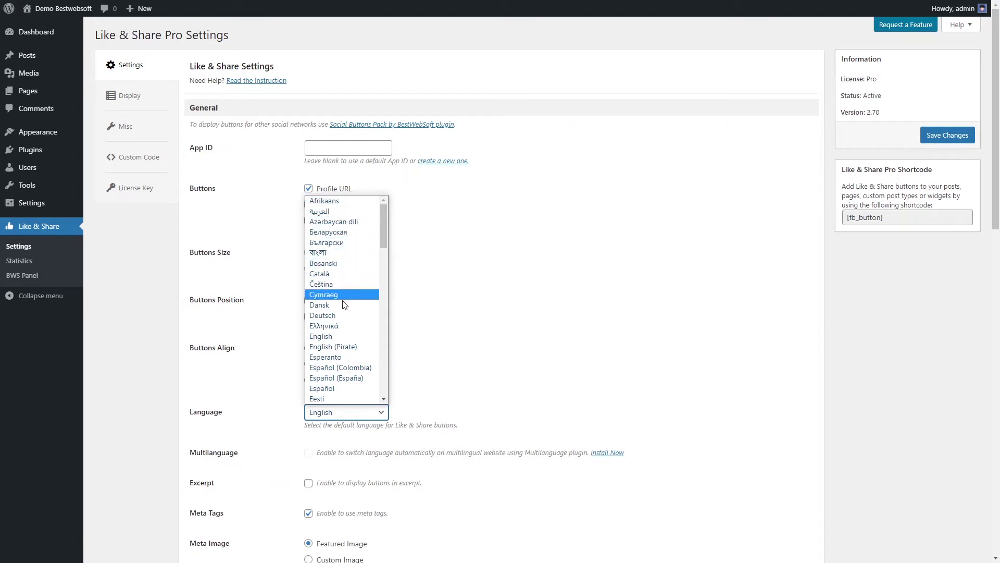
{"action": "left_click", "coordinate": [329, 335]}
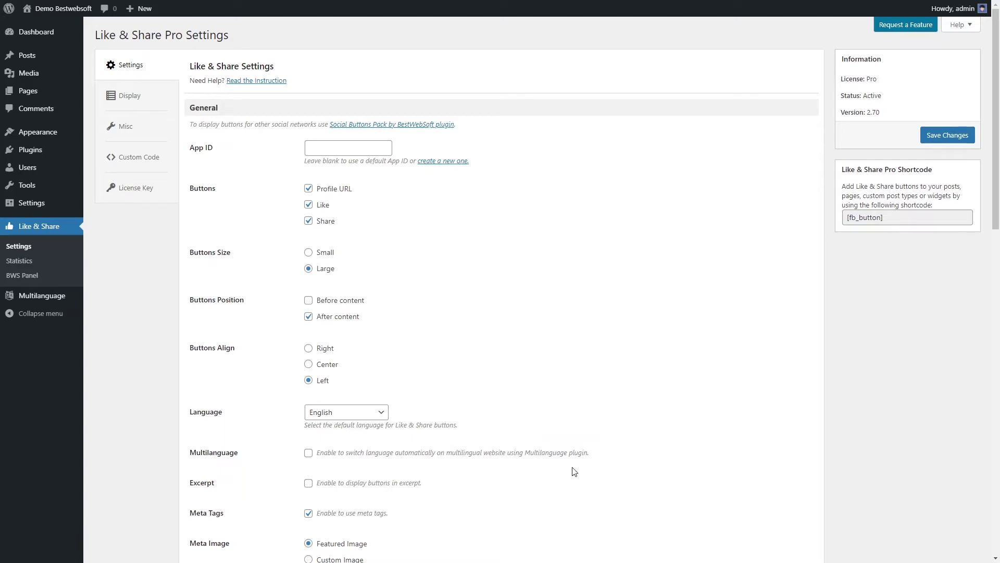
{"action": "left_click", "coordinate": [310, 453]}
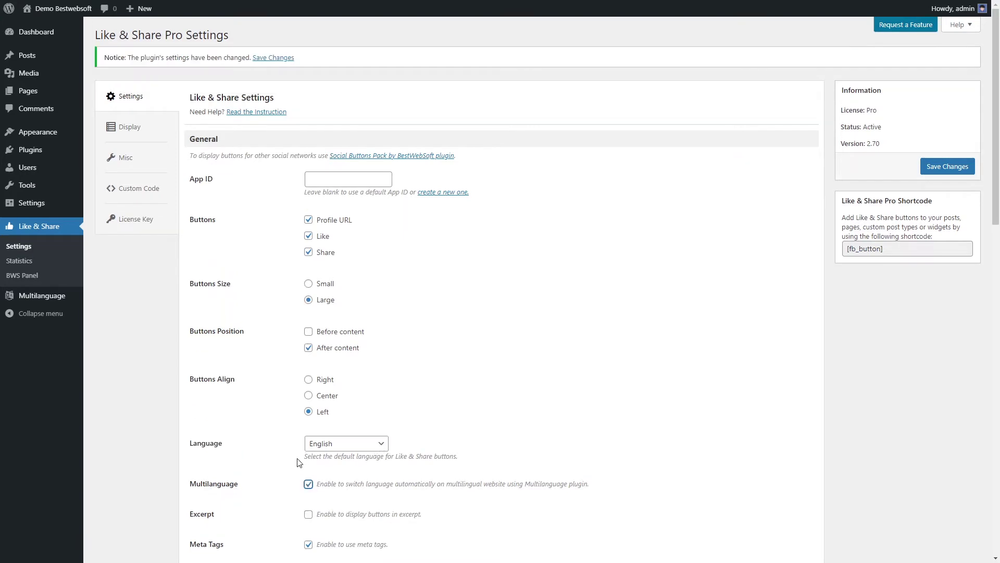
Step: Enable the buttons in excerpts and search the site for "hello" to check how they display
{"action": "scroll", "coordinate": [292, 462], "scroll_direction": "down", "scroll_amount": 2}
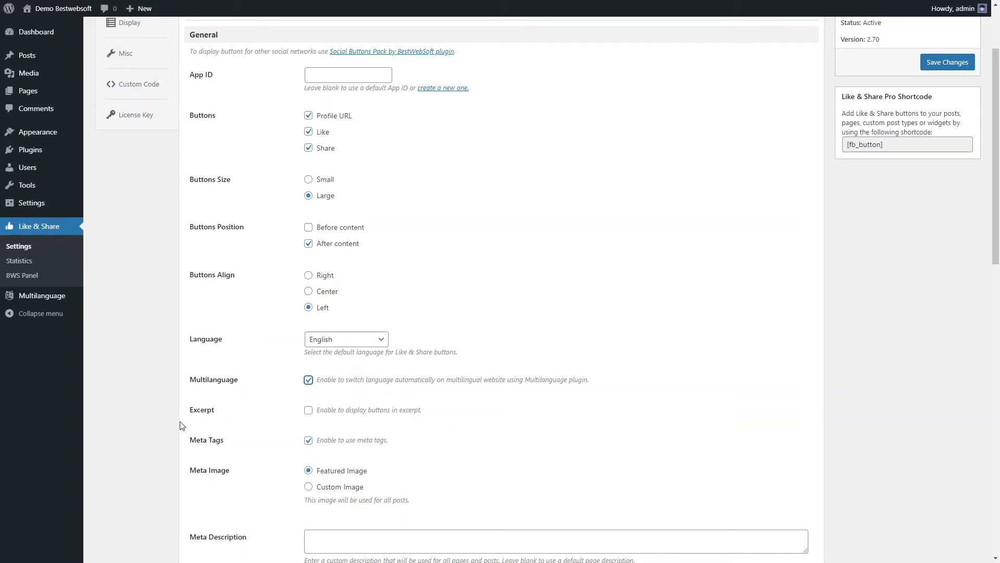
{"action": "left_click", "coordinate": [309, 412]}
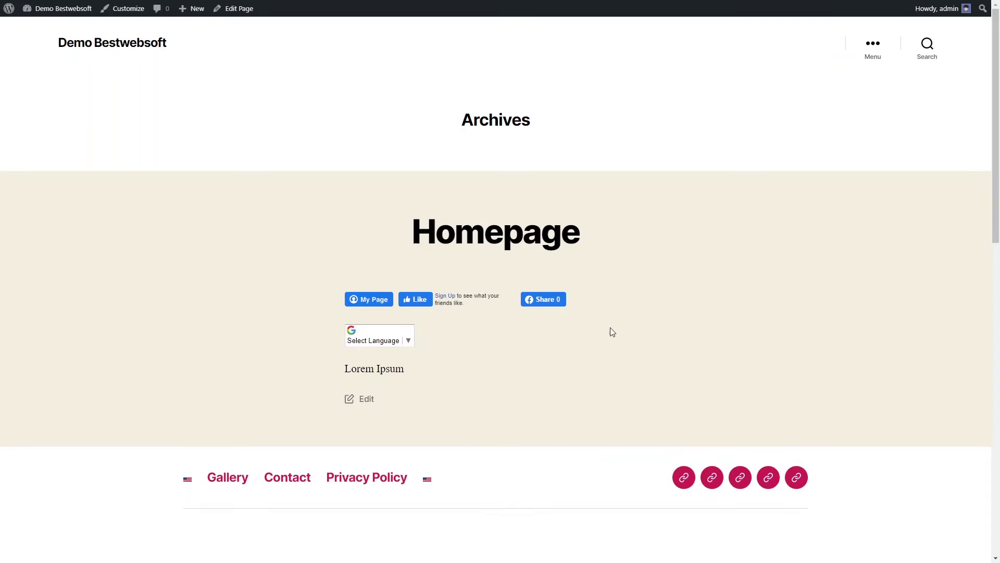
{"action": "left_click", "coordinate": [927, 45]}
{"action": "type", "text": "hello"}
{"action": "key", "text": "Return"}
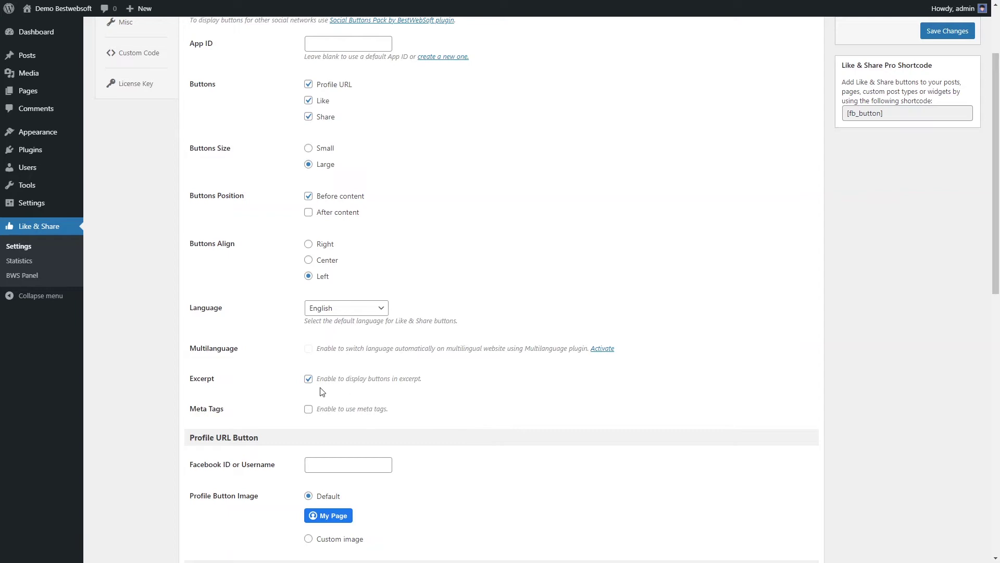
Step: Enable meta tags, select Custom Image as the meta image, and view its media upload dialog without adding a file
{"action": "left_click", "coordinate": [309, 409]}
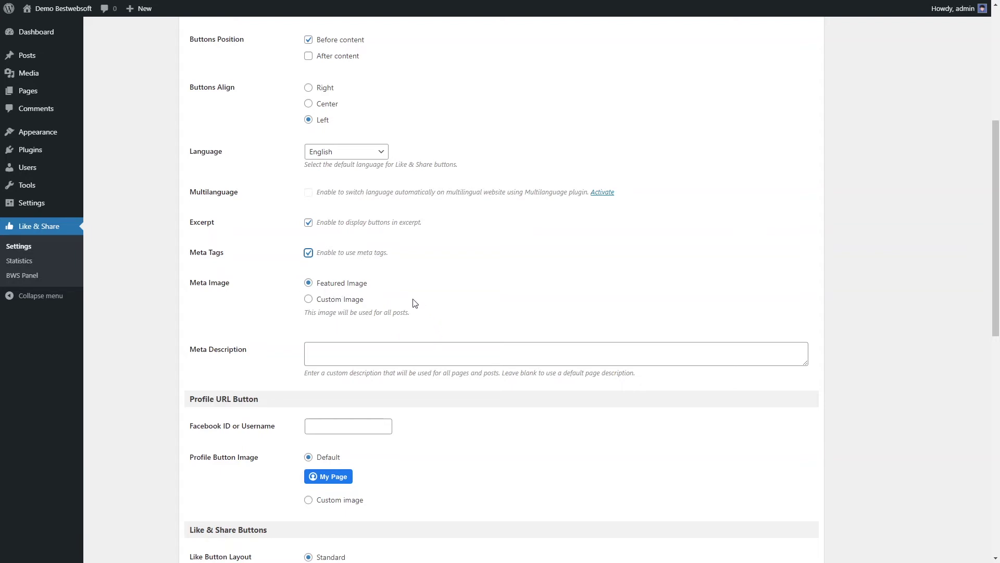
{"action": "left_click", "coordinate": [307, 300]}
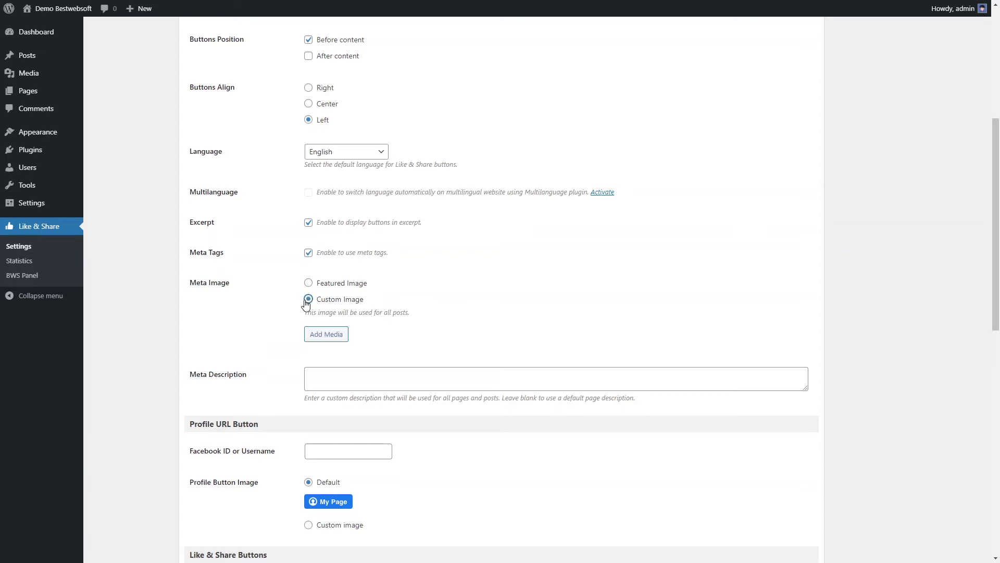
{"action": "left_click", "coordinate": [316, 337]}
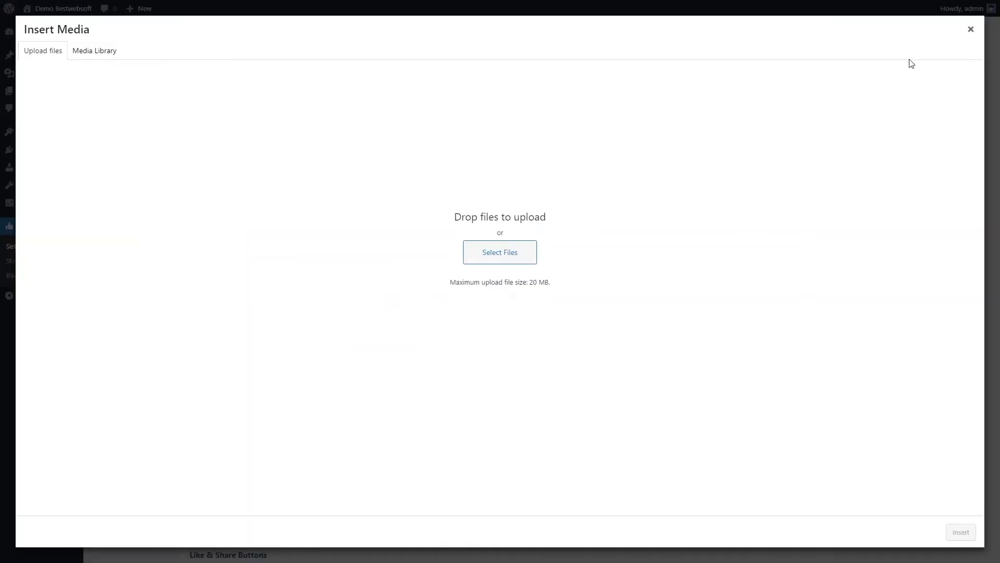
{"action": "left_click", "coordinate": [971, 30]}
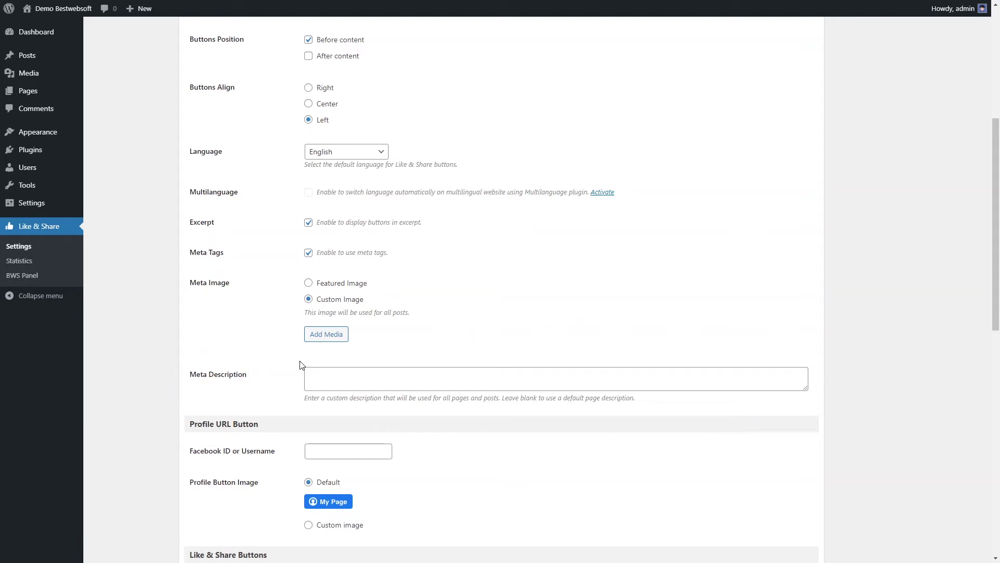
Step: Enter "Hello" as the meta description and "bestwebsoft" as the Facebook ID or Username for the profile button
{"action": "left_click", "coordinate": [324, 379]}
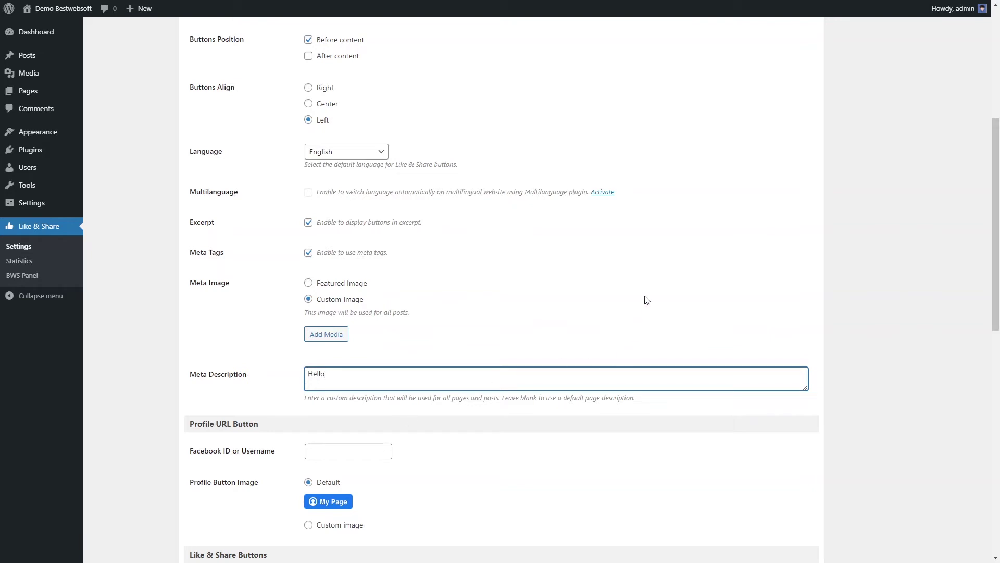
{"action": "scroll", "coordinate": [441, 165], "scroll_direction": "down", "scroll_amount": 5}
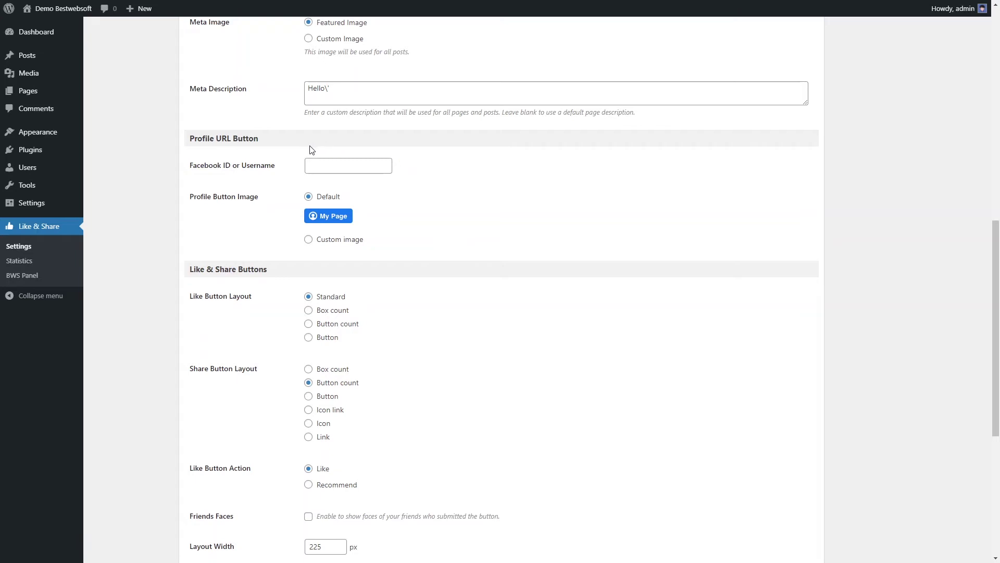
{"action": "left_click", "coordinate": [313, 166]}
{"action": "type", "text": "bestwebsoft"}
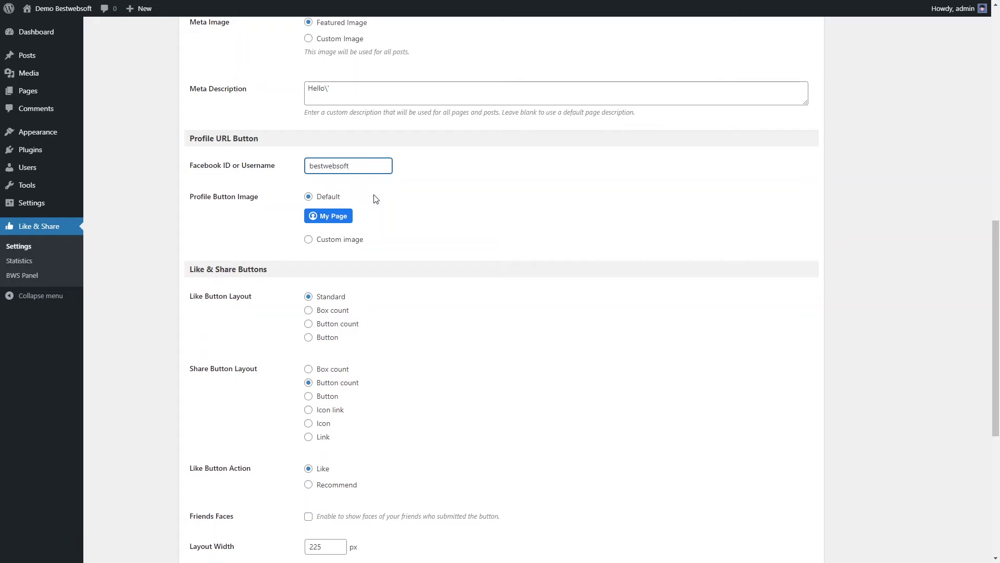
{"action": "key", "text": "ctrl+a"}
{"action": "left_click", "coordinate": [509, 168]}
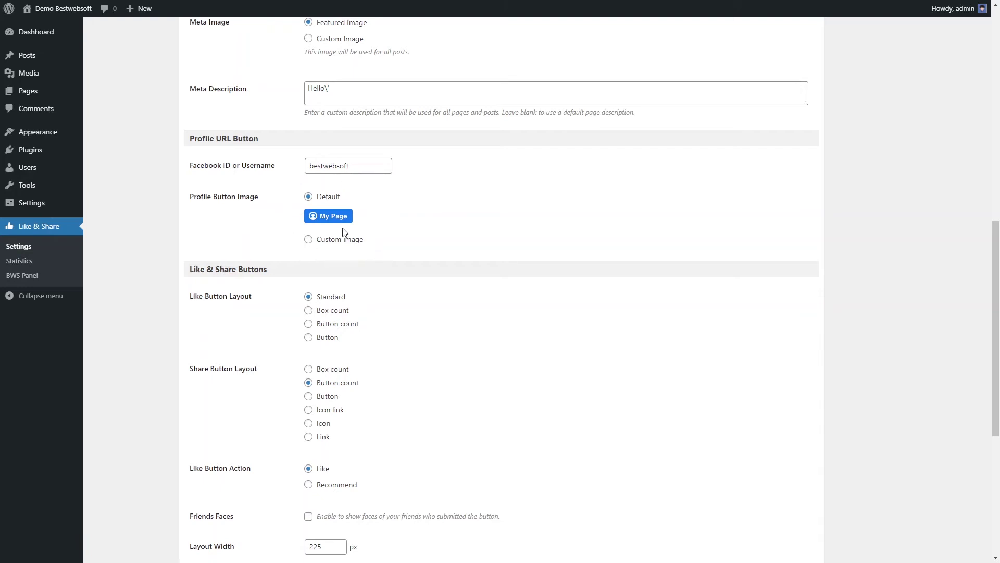
Step: Choose a custom image for the profile button and view its media upload dialog without adding a file
{"action": "left_click", "coordinate": [307, 241]}
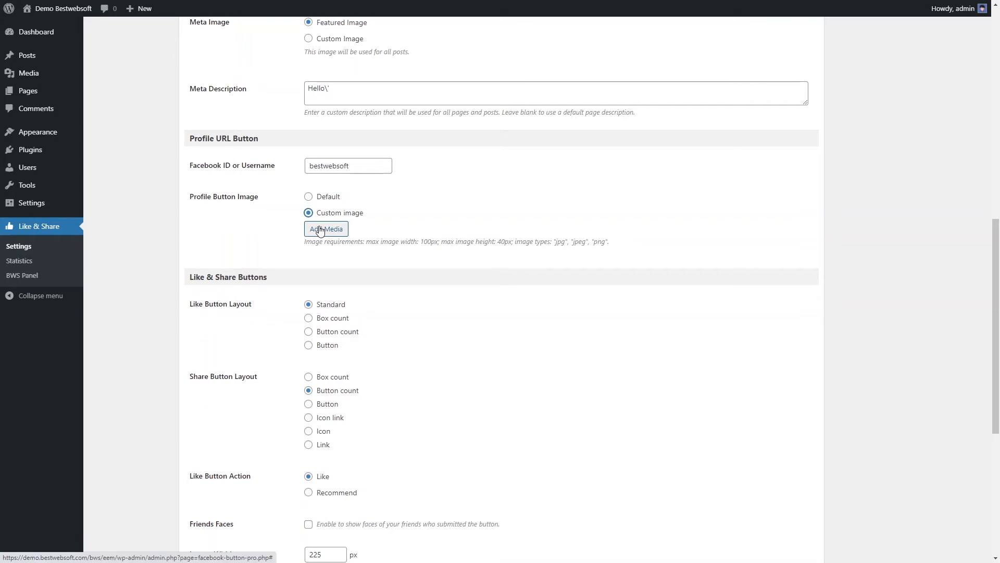
{"action": "left_click", "coordinate": [320, 231]}
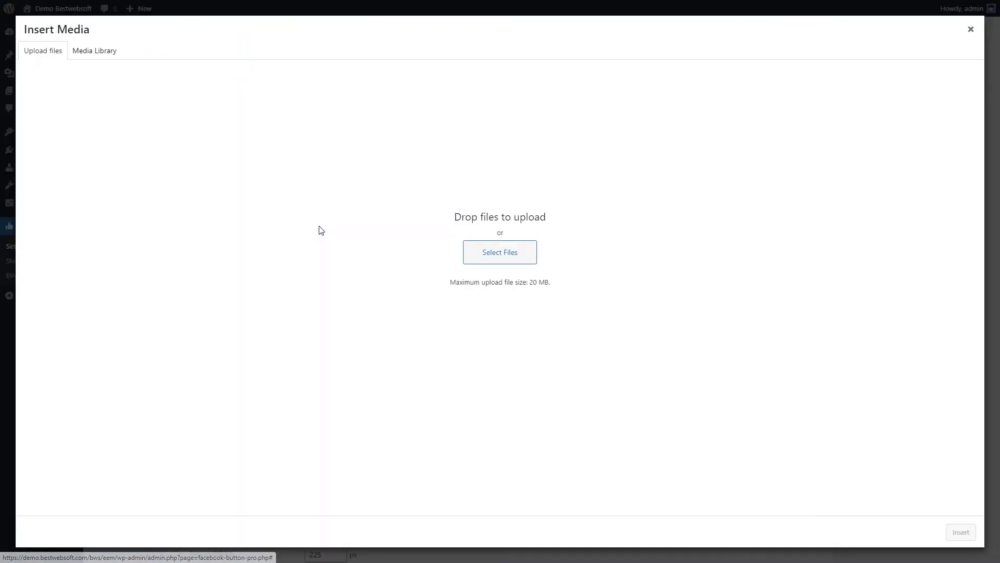
{"action": "left_click", "coordinate": [972, 36]}
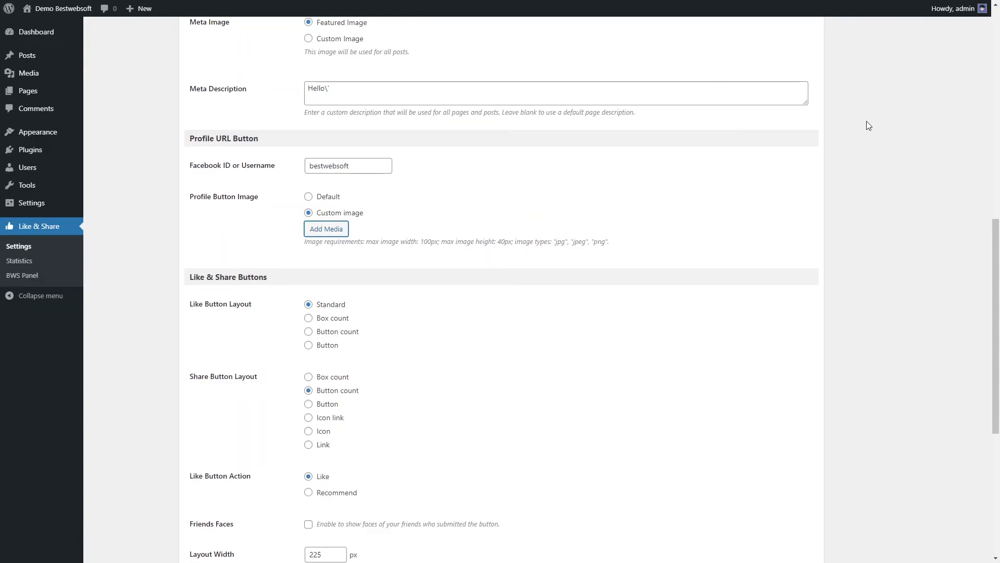
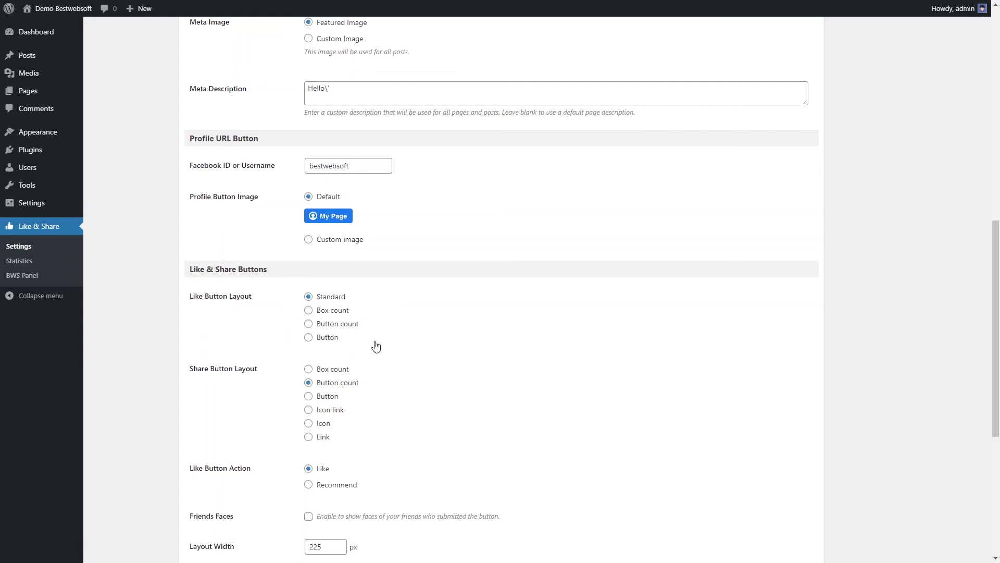
Step: Try the Standard and Box count layouts for the Like button and settle on the Button layout
{"action": "left_click", "coordinate": [308, 297]}
{"action": "left_click", "coordinate": [308, 310]}
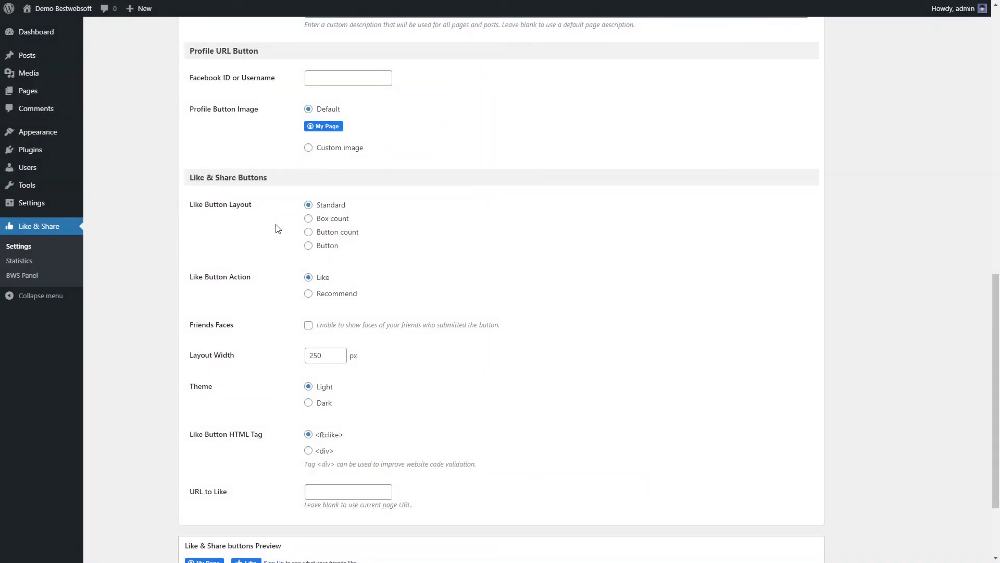
{"action": "left_click", "coordinate": [309, 246]}
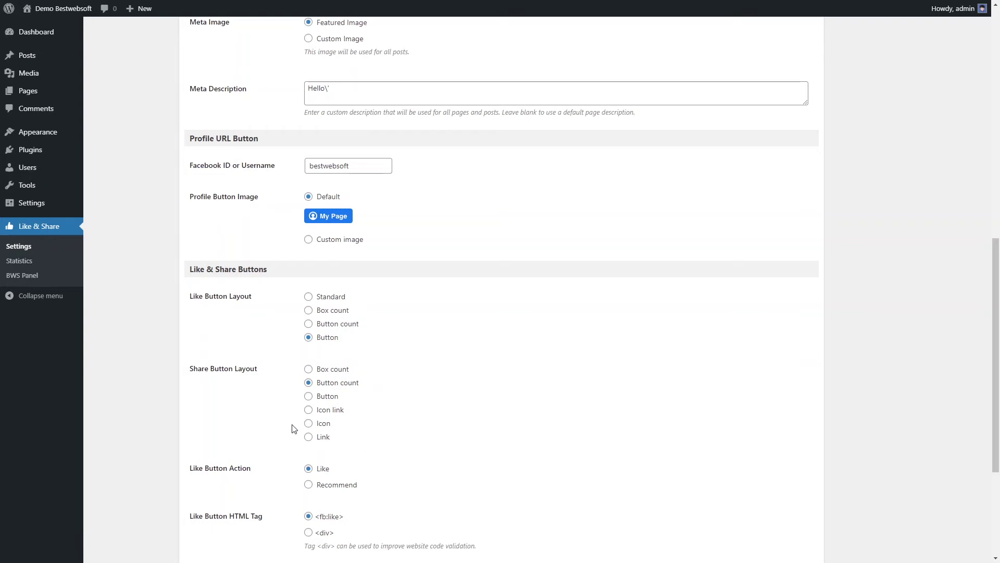
Step: Try each Share button layout from Box count through Icon and settle on Link
{"action": "left_click", "coordinate": [345, 369]}
{"action": "left_click", "coordinate": [336, 382]}
{"action": "left_click", "coordinate": [309, 397]}
{"action": "left_click", "coordinate": [345, 413]}
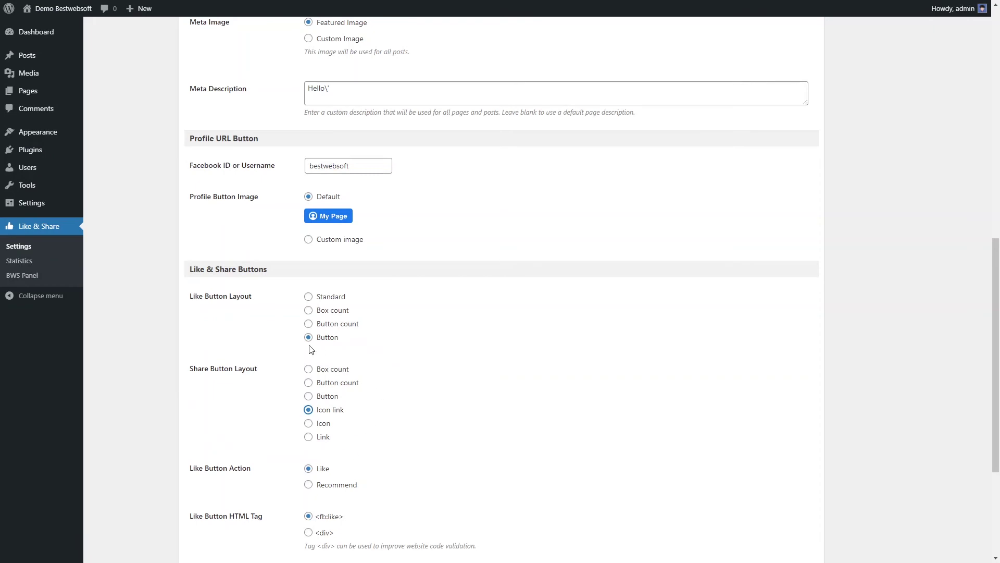
{"action": "left_click", "coordinate": [308, 423]}
{"action": "left_click", "coordinate": [308, 436]}
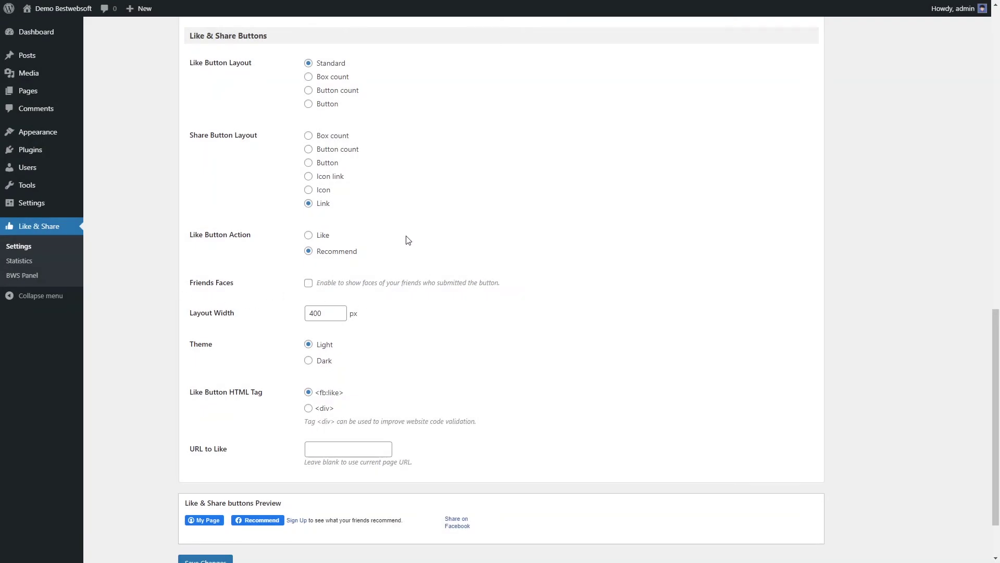
Step: Enable Friends Faces for the Like button and edit the layout width
{"action": "left_click", "coordinate": [308, 284]}
{"action": "left_click", "coordinate": [326, 313]}
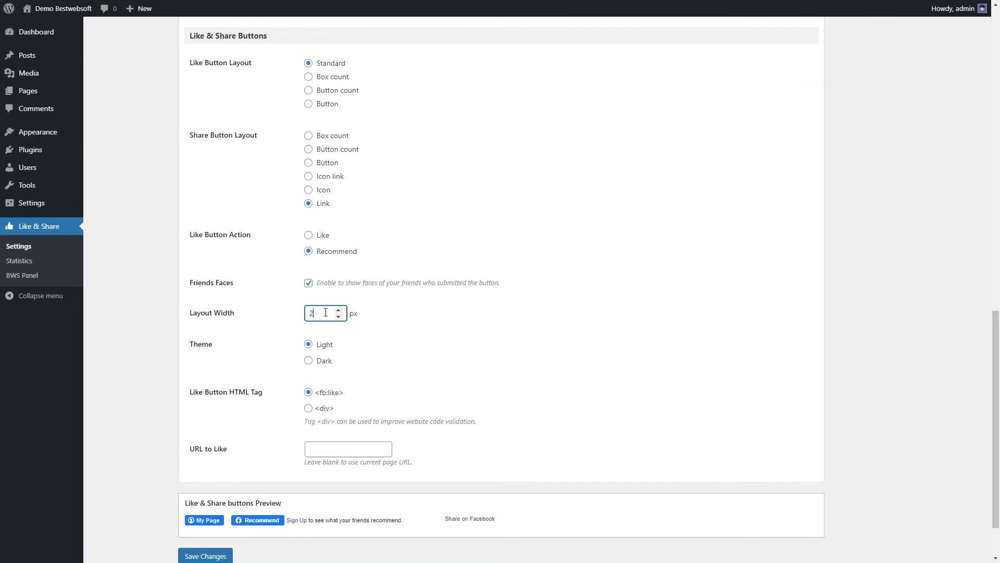
{"action": "left_click", "coordinate": [381, 318]}
Step: Switch the button theme to Dark and back to Light, and open the URL to Like field for editing
{"action": "left_click", "coordinate": [308, 361]}
{"action": "left_click", "coordinate": [309, 345]}
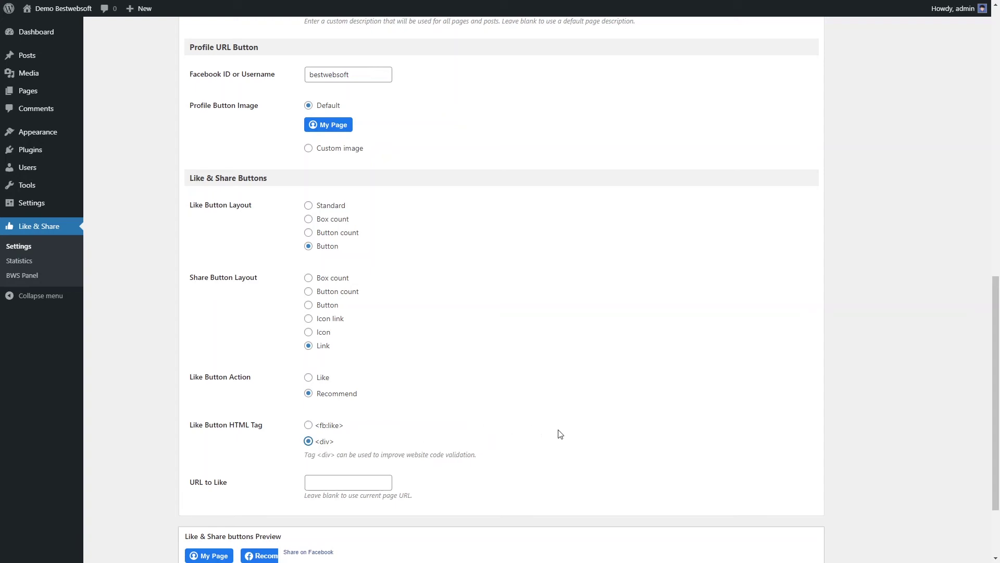
{"action": "scroll", "coordinate": [560, 434], "scroll_direction": "down", "scroll_amount": 2}
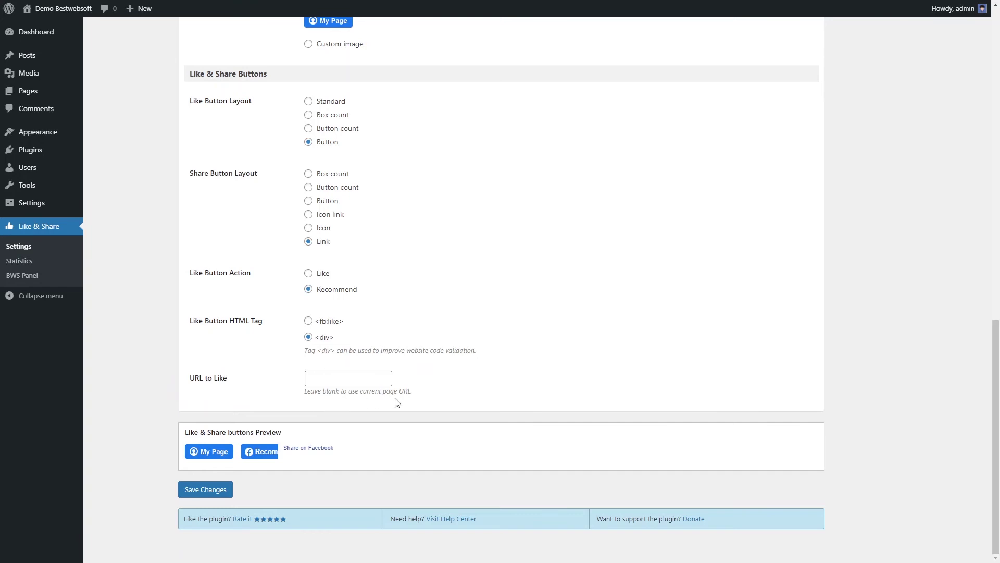
{"action": "left_click", "coordinate": [389, 384]}
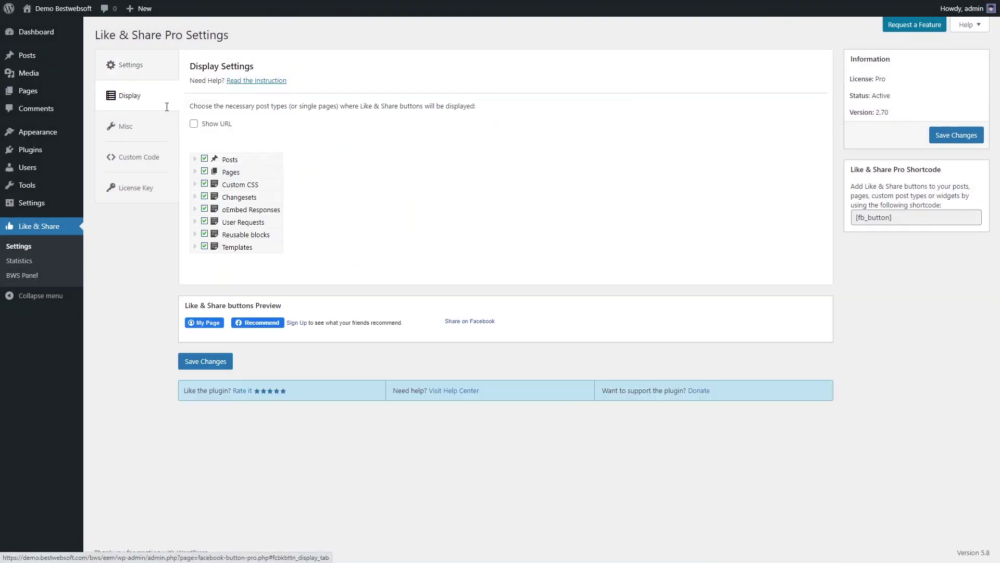
Step: In the display settings, stop showing the buttons on all post types, from Posts down to Templates
{"action": "left_click", "coordinate": [204, 159]}
{"action": "left_click", "coordinate": [204, 171]}
{"action": "left_click", "coordinate": [204, 184]}
{"action": "left_click", "coordinate": [204, 196]}
{"action": "left_click", "coordinate": [204, 209]}
{"action": "left_click", "coordinate": [204, 221]}
{"action": "left_click", "coordinate": [204, 234]}
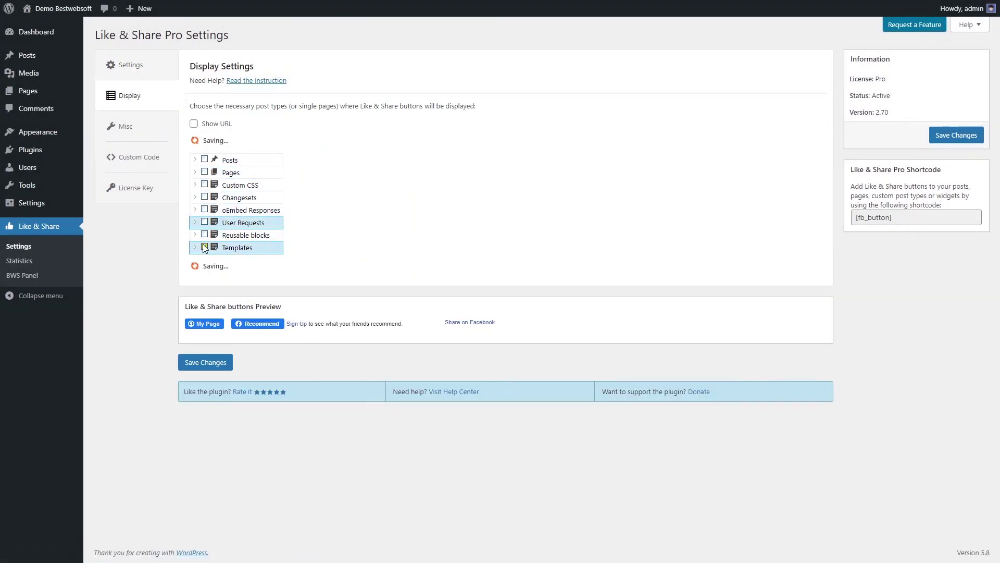
Step: Enable the buttons again for all post types, from Templates back up to Posts
{"action": "left_click", "coordinate": [205, 234]}
{"action": "left_click", "coordinate": [204, 222]}
{"action": "left_click", "coordinate": [203, 209]}
{"action": "left_click", "coordinate": [202, 196]}
{"action": "left_click", "coordinate": [201, 184]}
{"action": "left_click", "coordinate": [200, 171]}
{"action": "left_click", "coordinate": [199, 160]}
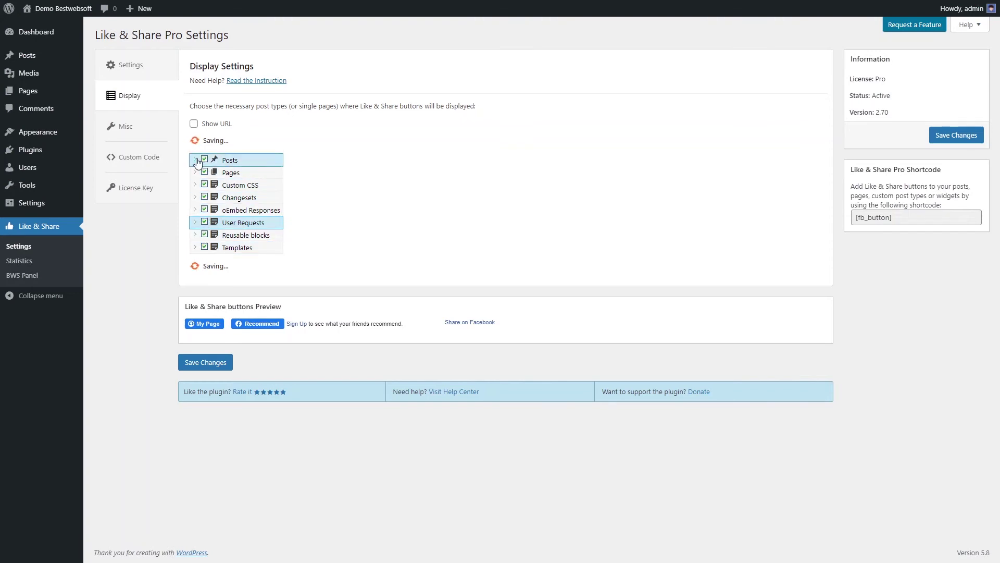
Step: Expand the post types in the display settings to examine the individual items where buttons can be shown
{"action": "left_click", "coordinate": [196, 159]}
{"action": "left_click", "coordinate": [195, 185]}
{"action": "left_click", "coordinate": [195, 285]}
{"action": "left_click", "coordinate": [194, 297]}
{"action": "left_click", "coordinate": [195, 310]}
{"action": "left_click", "coordinate": [195, 322]}
{"action": "left_click", "coordinate": [195, 335]}
{"action": "left_click", "coordinate": [195, 347]}
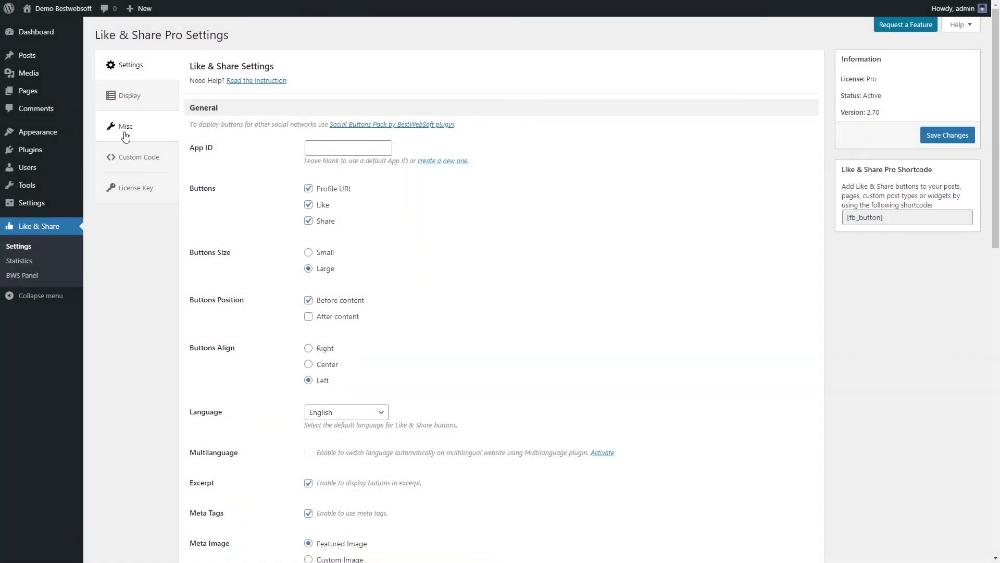
Step: Enable anonymous usage tracking in the miscellaneous settings and restore all plugin settings to their defaults
{"action": "left_click", "coordinate": [139, 129]}
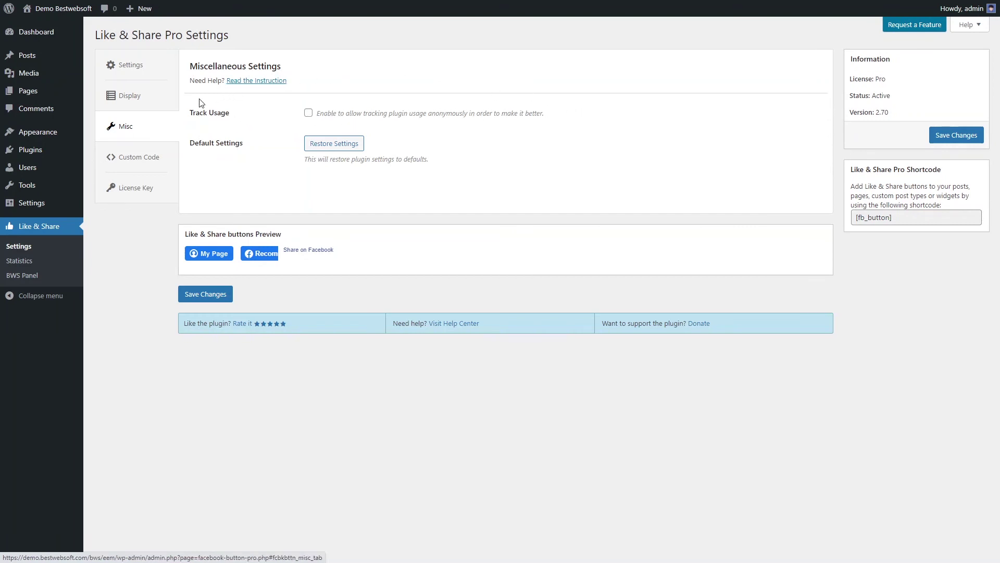
{"action": "left_click", "coordinate": [309, 114]}
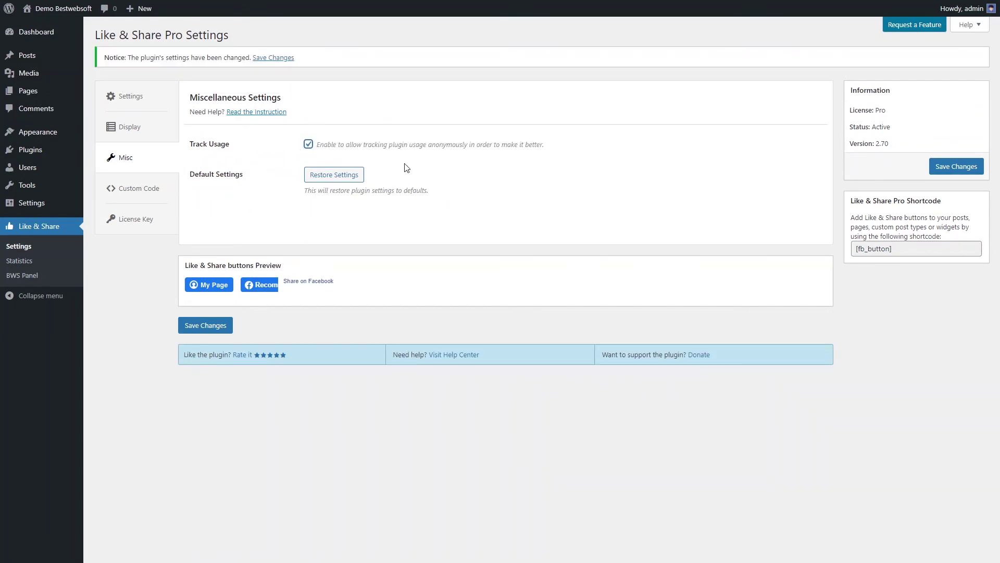
{"action": "left_click", "coordinate": [357, 177]}
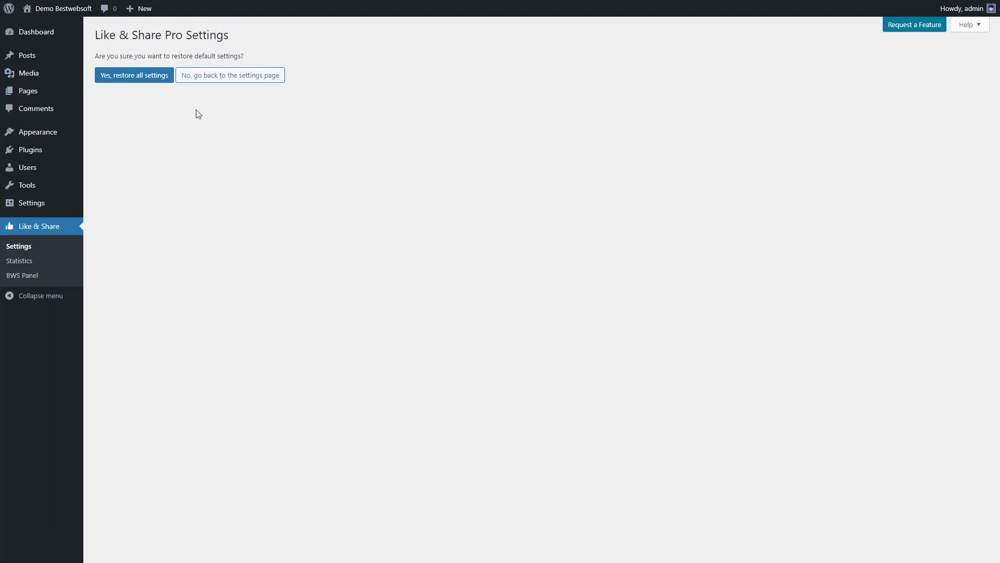
{"action": "left_click", "coordinate": [154, 75]}
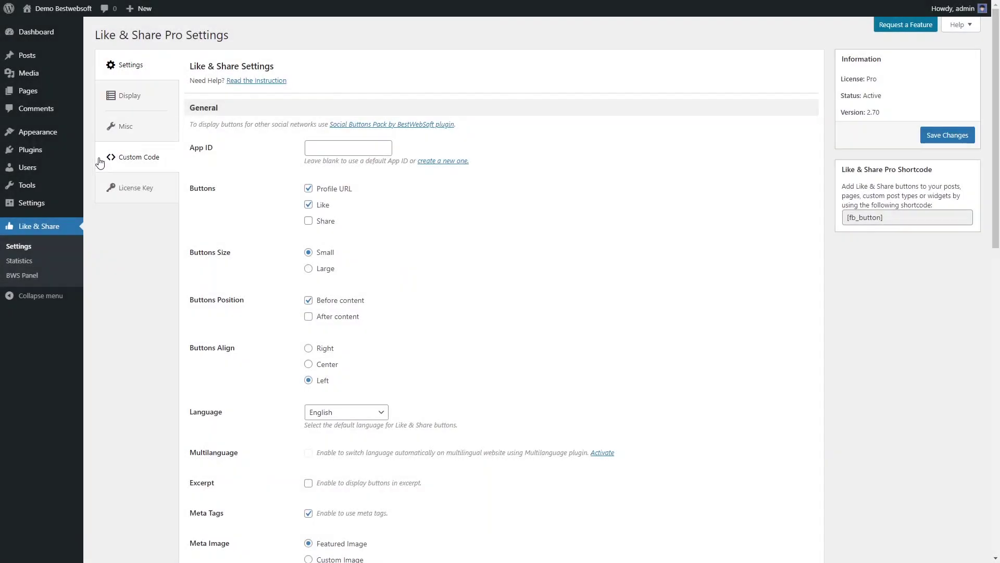
Step: Activate custom CSS code and examine the custom PHP and JavaScript code sections
{"action": "left_click", "coordinate": [112, 158]}
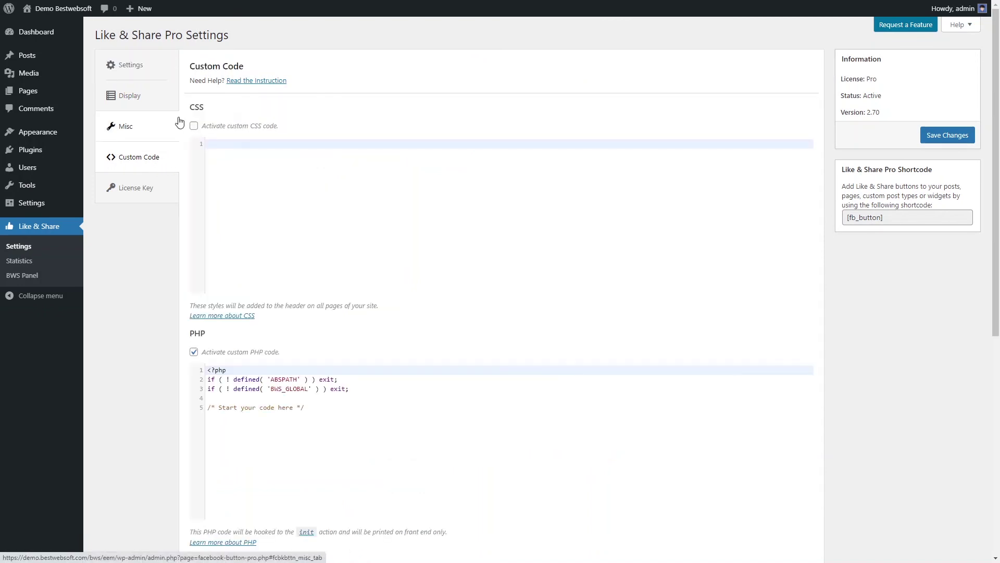
{"action": "left_click", "coordinate": [194, 126]}
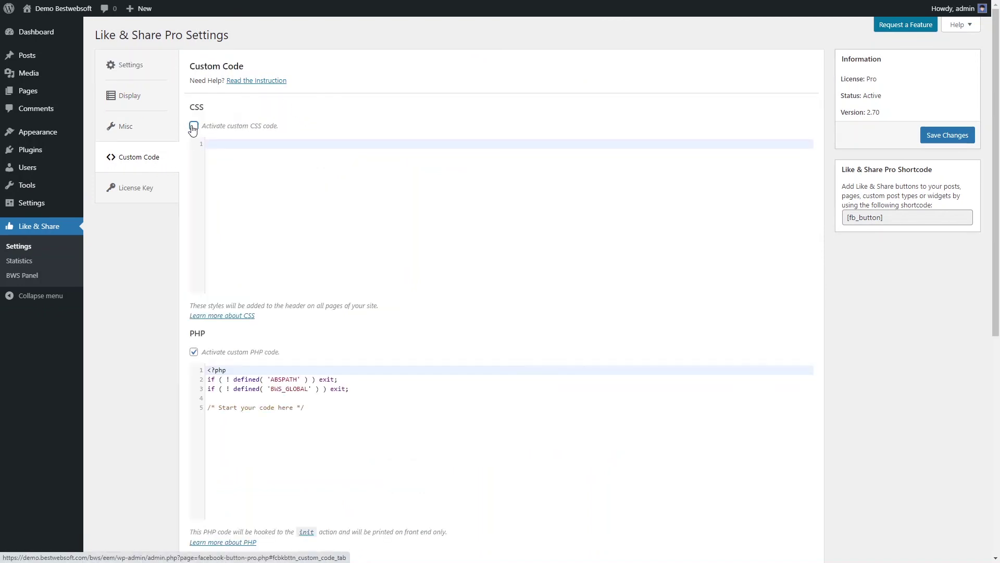
{"action": "scroll", "coordinate": [418, 164], "scroll_direction": "down", "scroll_amount": 7}
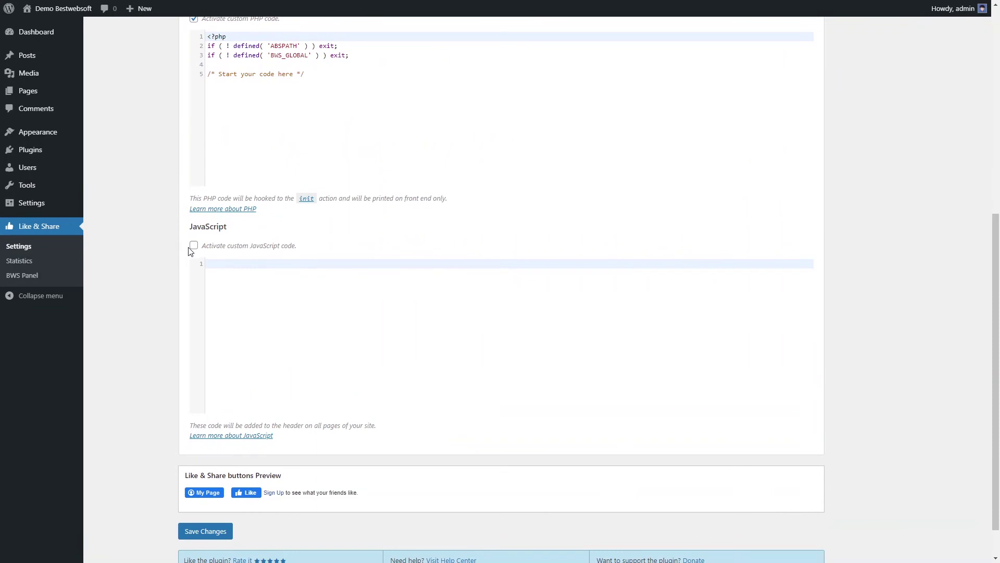
{"action": "scroll", "coordinate": [484, 263], "scroll_direction": "up", "scroll_amount": 8}
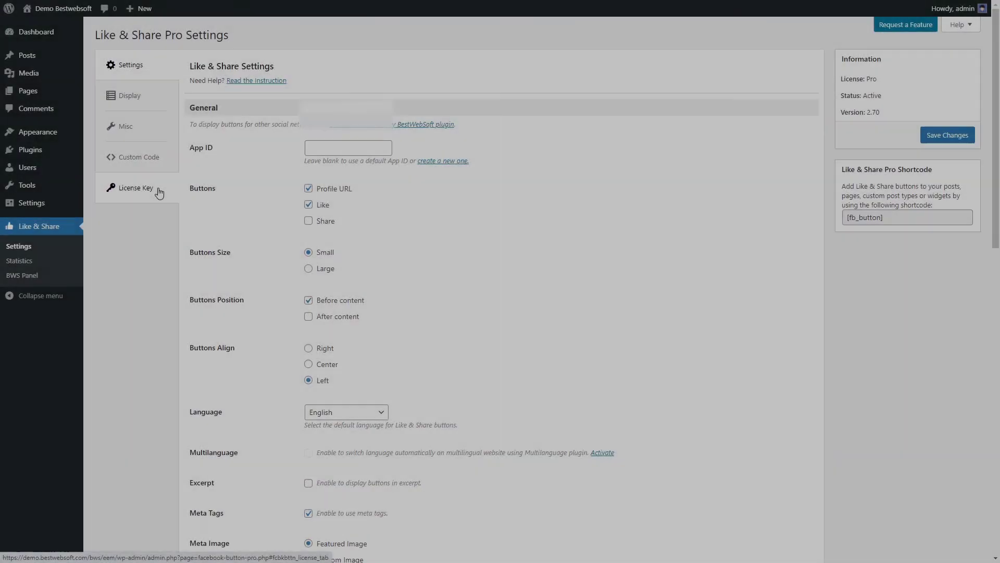
Step: Open the license settings and check the Like & Share Pro license key
{"action": "left_click", "coordinate": [158, 189]}
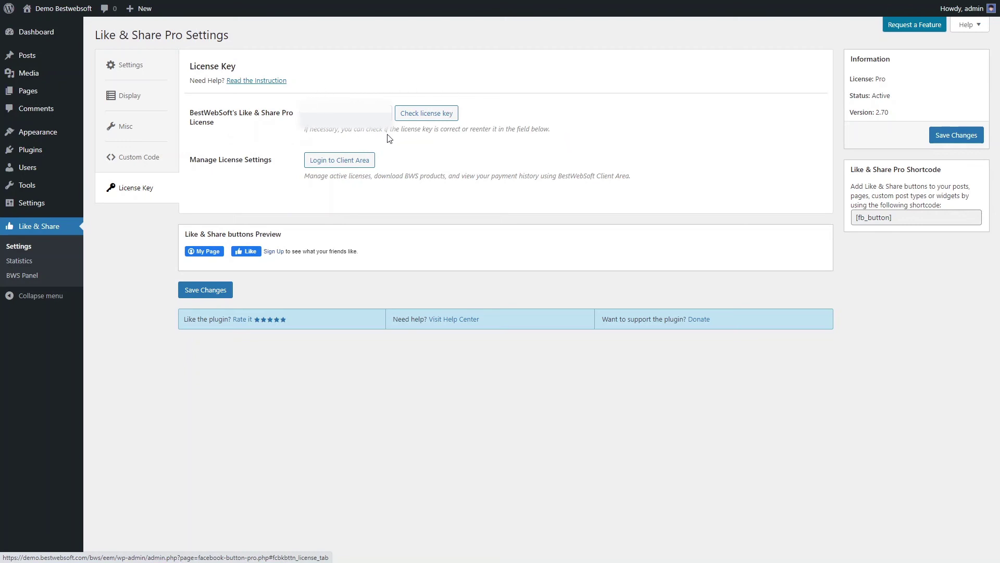
{"action": "left_click", "coordinate": [429, 118]}
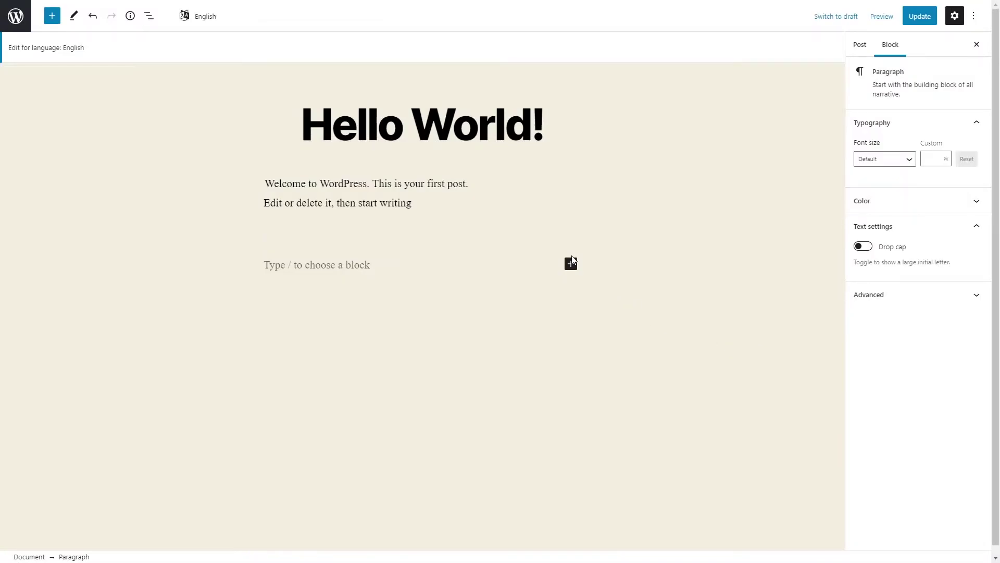
Step: Add a Shortcode block containing [fb_button] below the text of the Hello World! post and update the post
{"action": "left_click", "coordinate": [571, 262]}
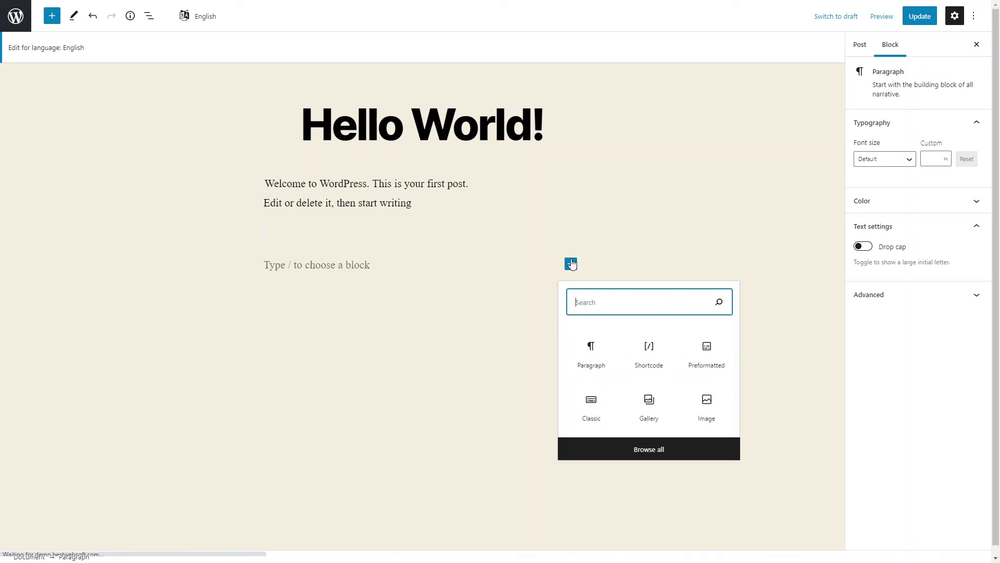
{"action": "left_click", "coordinate": [636, 353]}
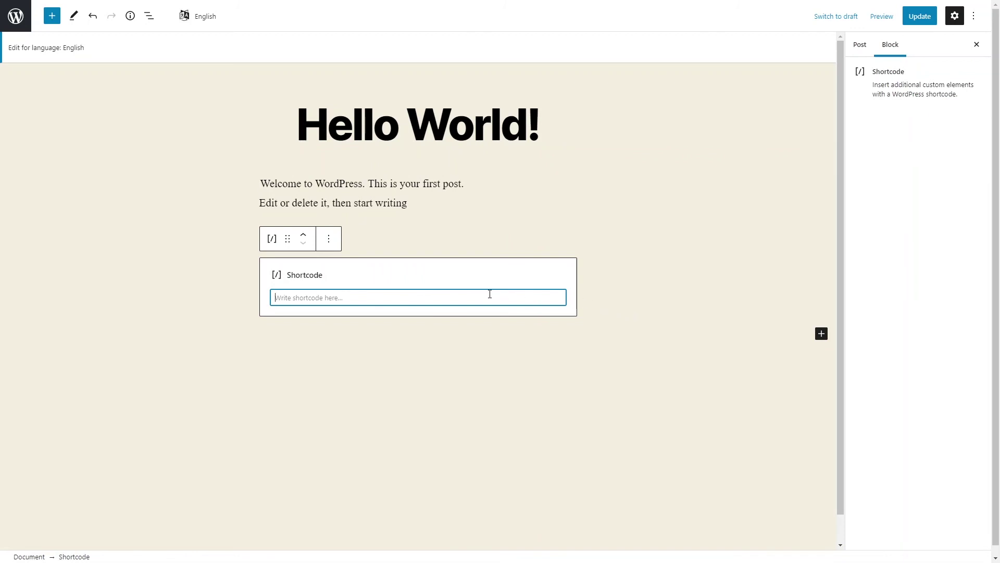
{"action": "type", "text": "[fb_button]"}
{"action": "left_click", "coordinate": [575, 374]}
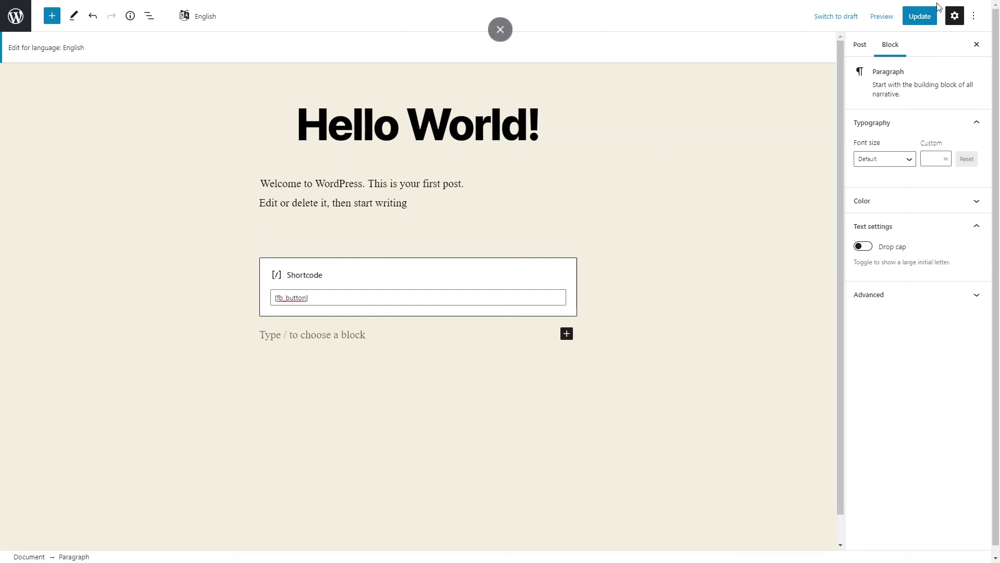
{"action": "left_click", "coordinate": [933, 19]}
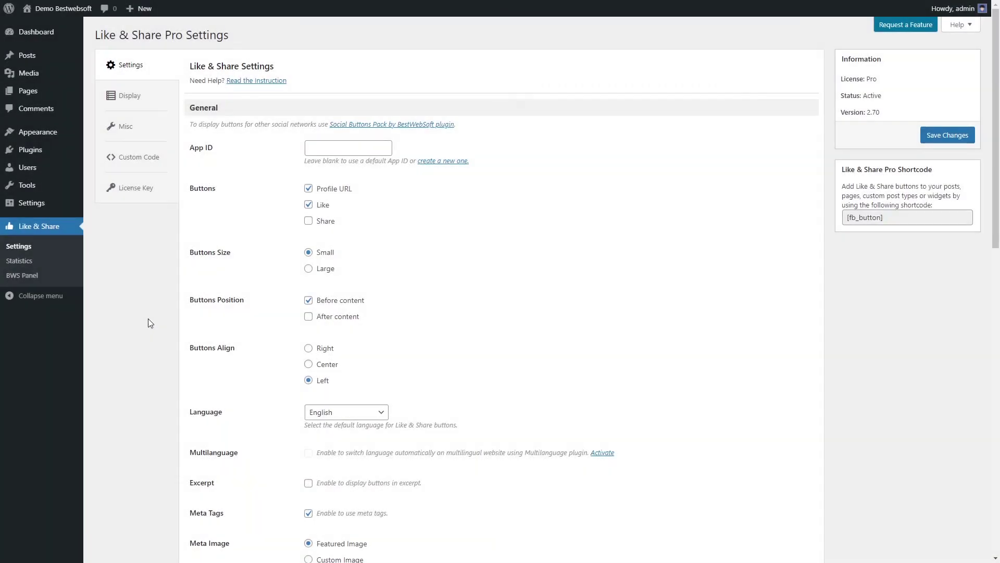
Step: Filter the Like & Share Pro statistics by Posts and return the list to all types
{"action": "left_click", "coordinate": [67, 266]}
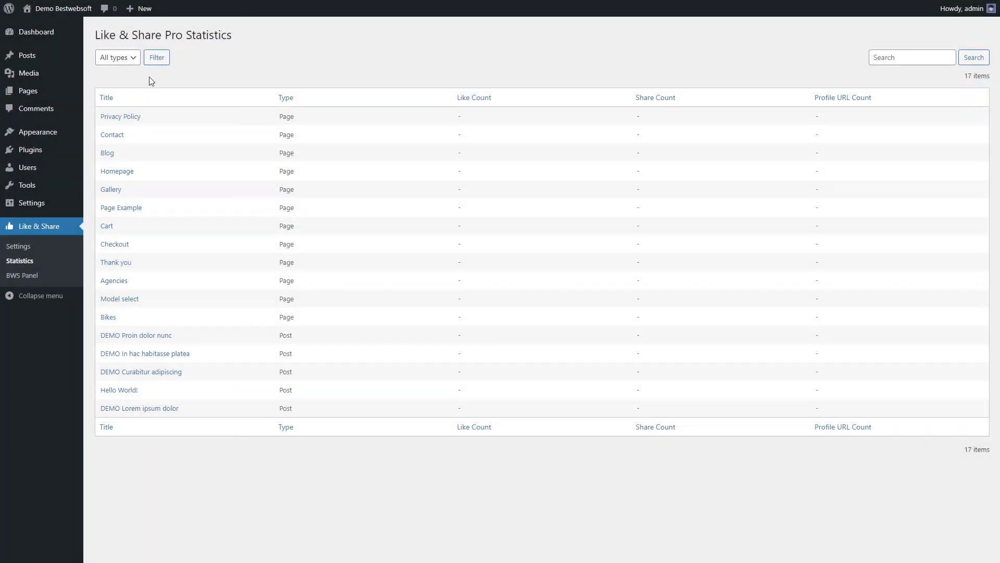
{"action": "left_click", "coordinate": [128, 58]}
{"action": "left_click", "coordinate": [125, 79]}
{"action": "left_click", "coordinate": [156, 58]}
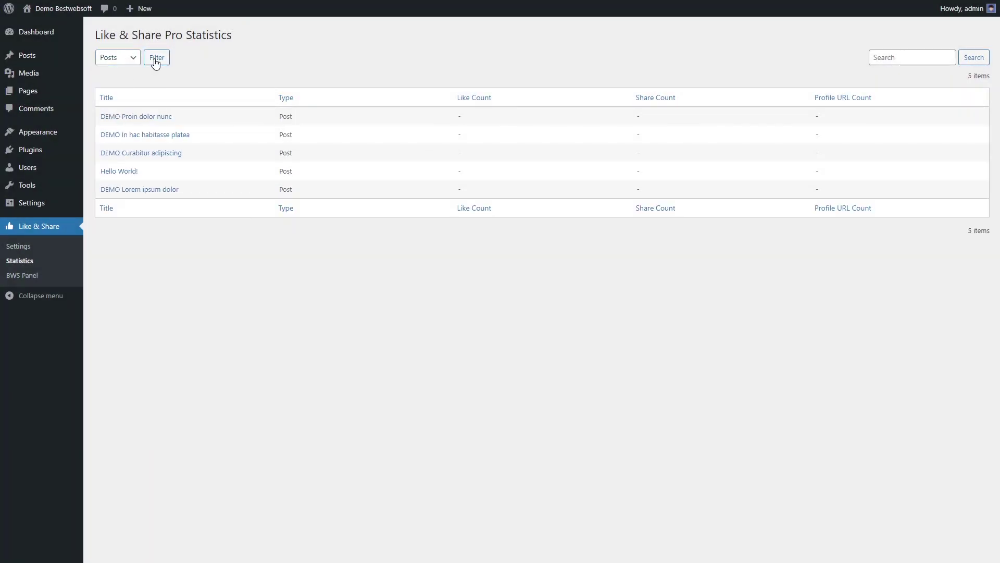
{"action": "left_click", "coordinate": [134, 61]}
{"action": "left_click", "coordinate": [121, 91]}
{"action": "left_click", "coordinate": [155, 58]}
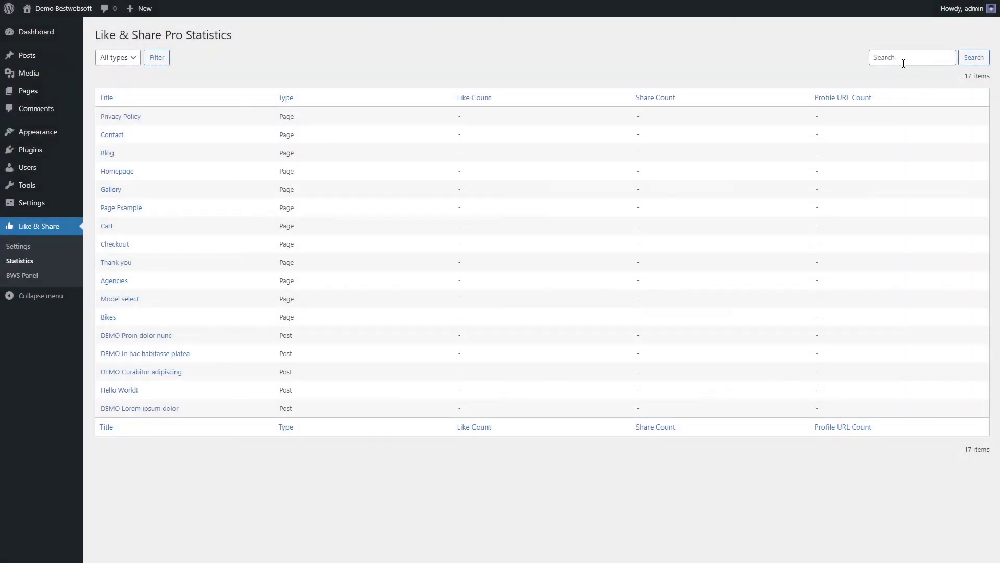
Step: Search the Like & Share Pro statistics for "contact"
{"action": "left_click", "coordinate": [904, 63]}
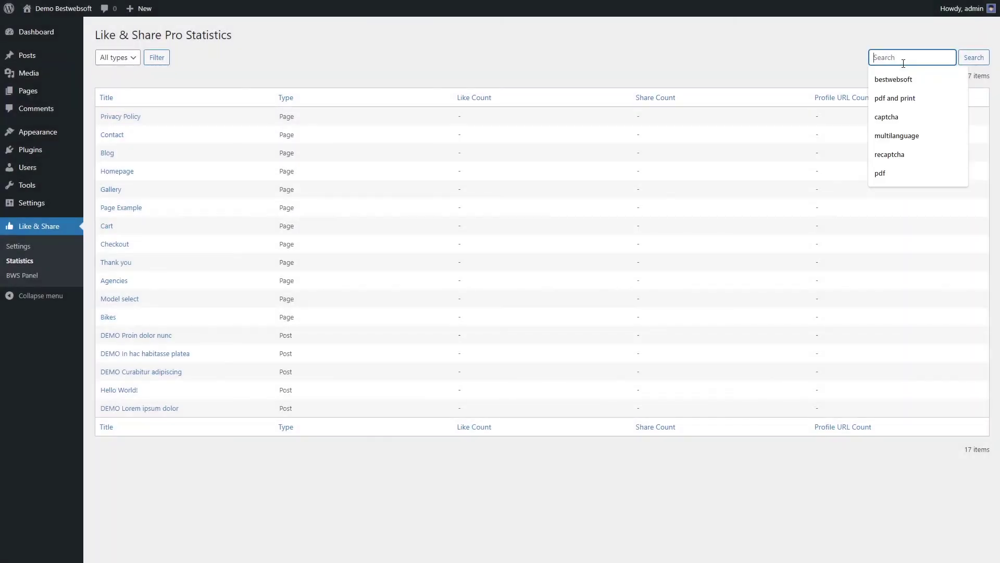
{"action": "type", "text": "contact"}
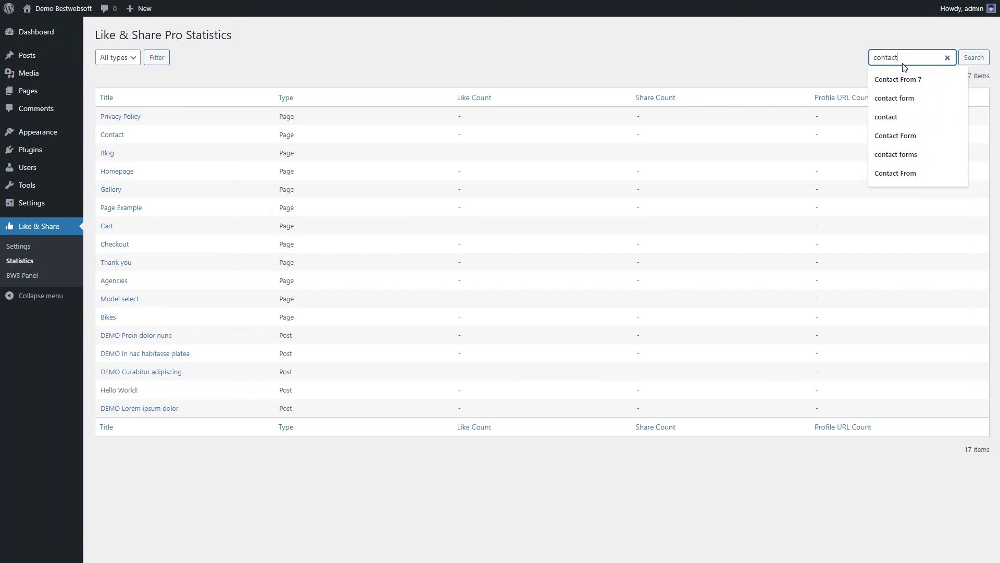
{"action": "key", "text": "Return"}
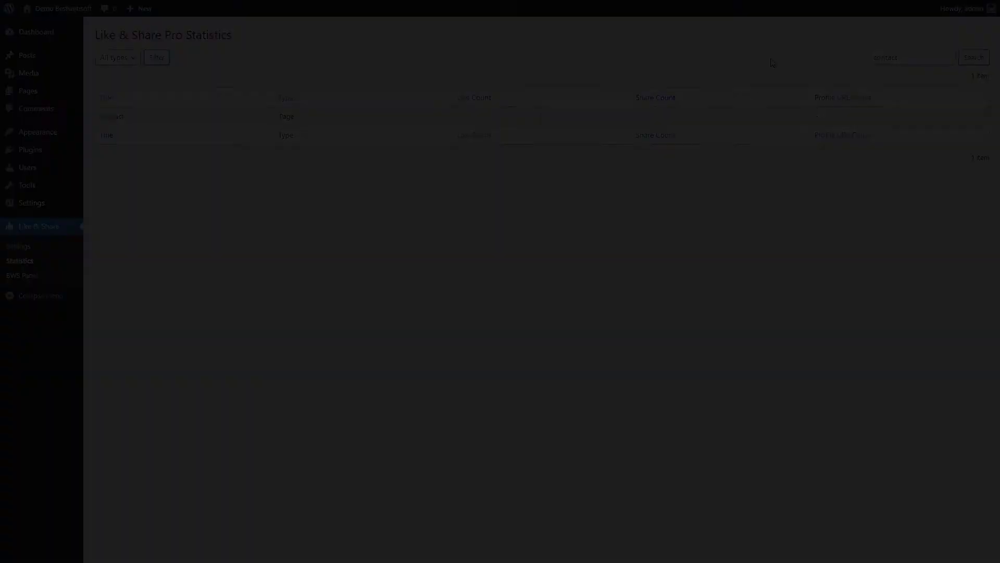